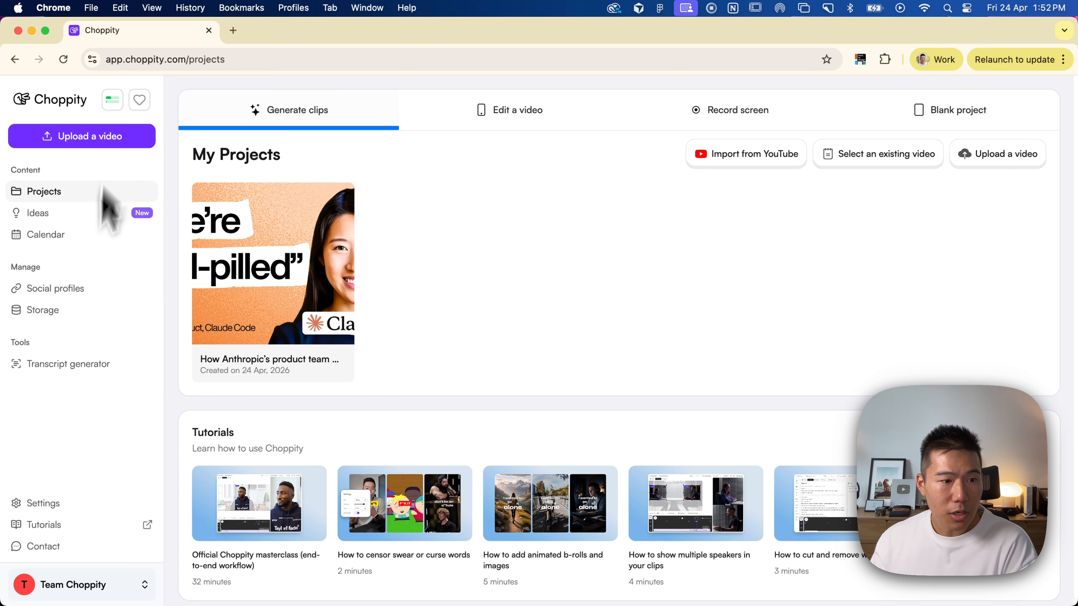
- Open the usage summary to check AI analysis and storage usage, then close it
left_click(116, 107)
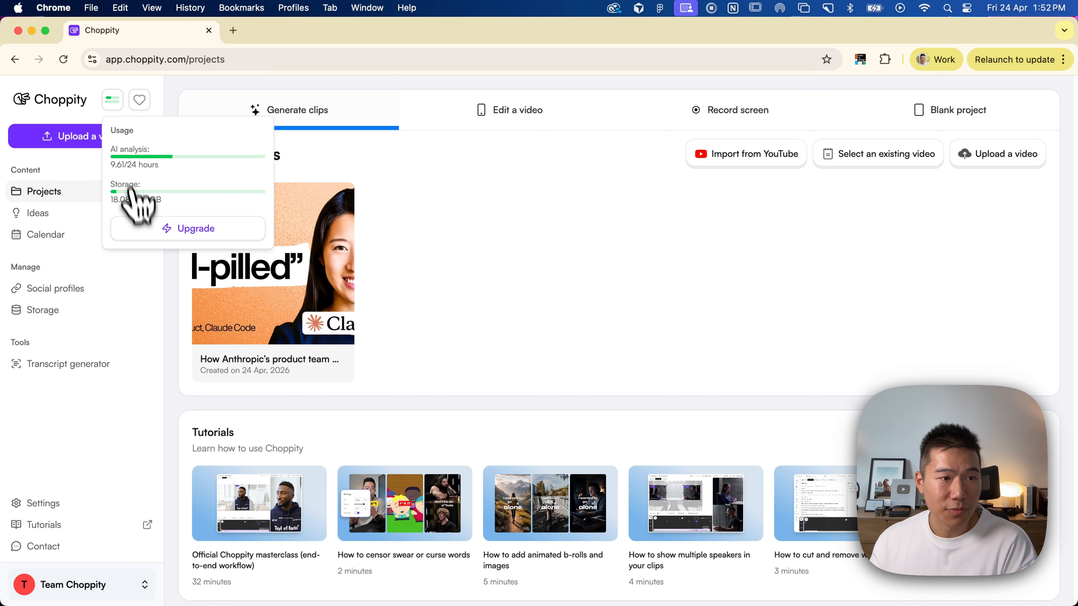
left_click(113, 103)
left_click(115, 102)
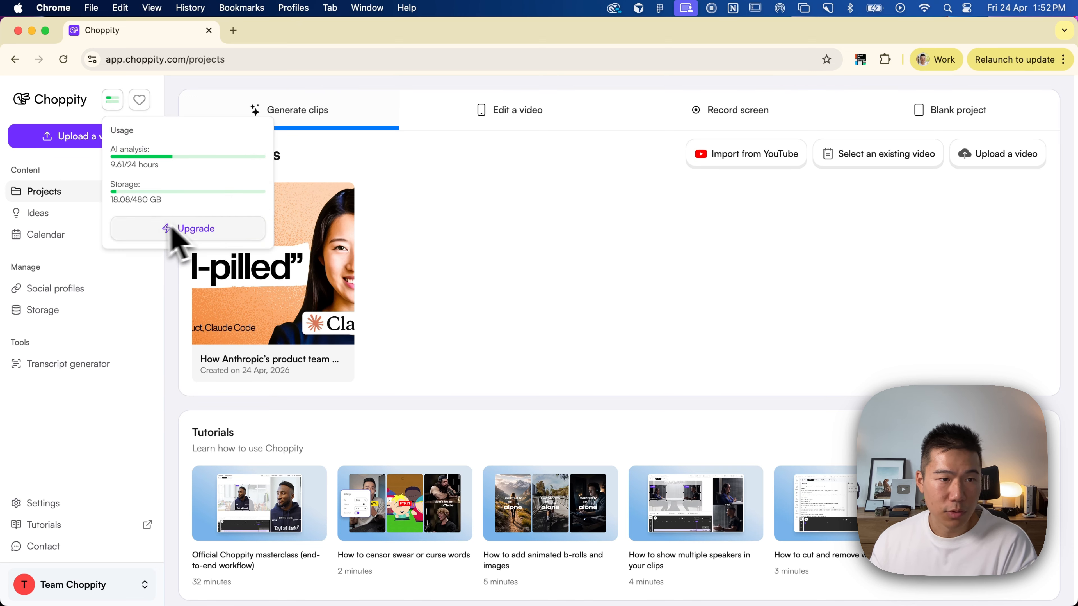
left_click(115, 108)
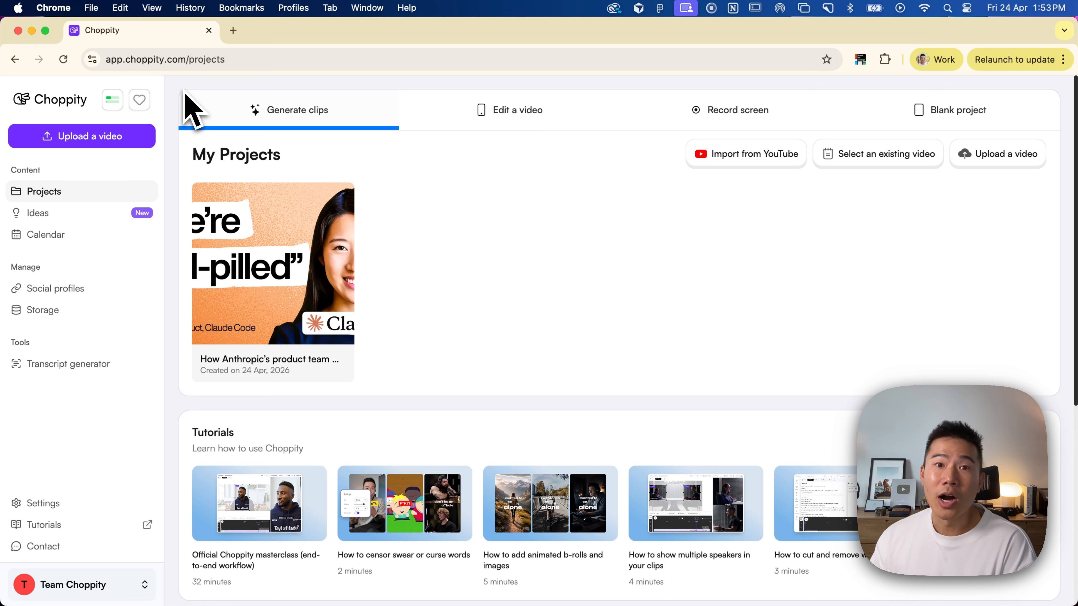
- Open the Ideas board and look across its status columns from Backlog to Completed
left_click(88, 217)
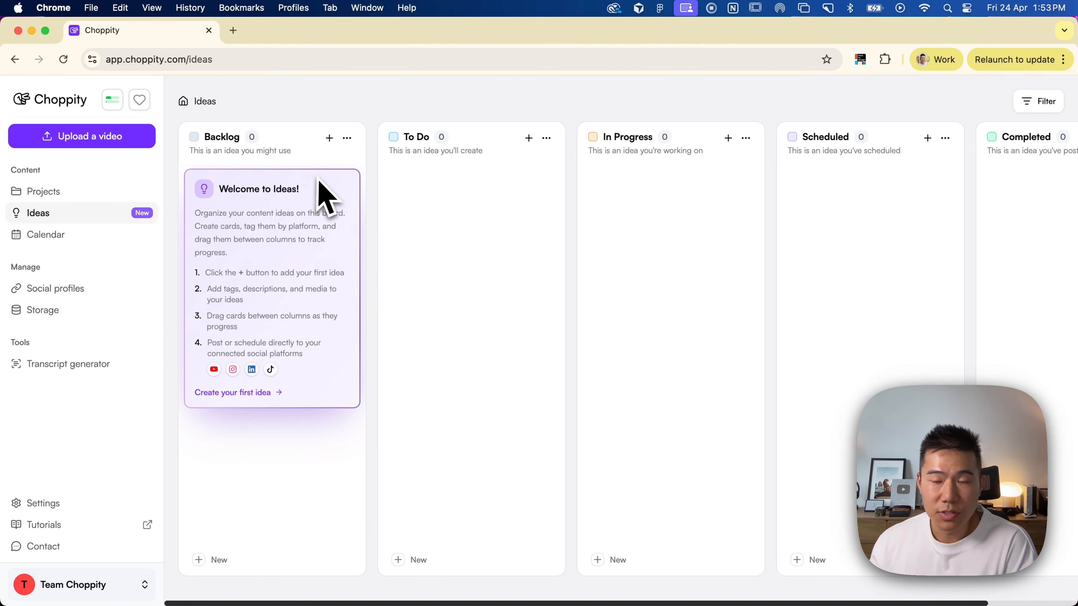
scroll(327, 197, "right", 1)
scroll(327, 198, "left", 1)
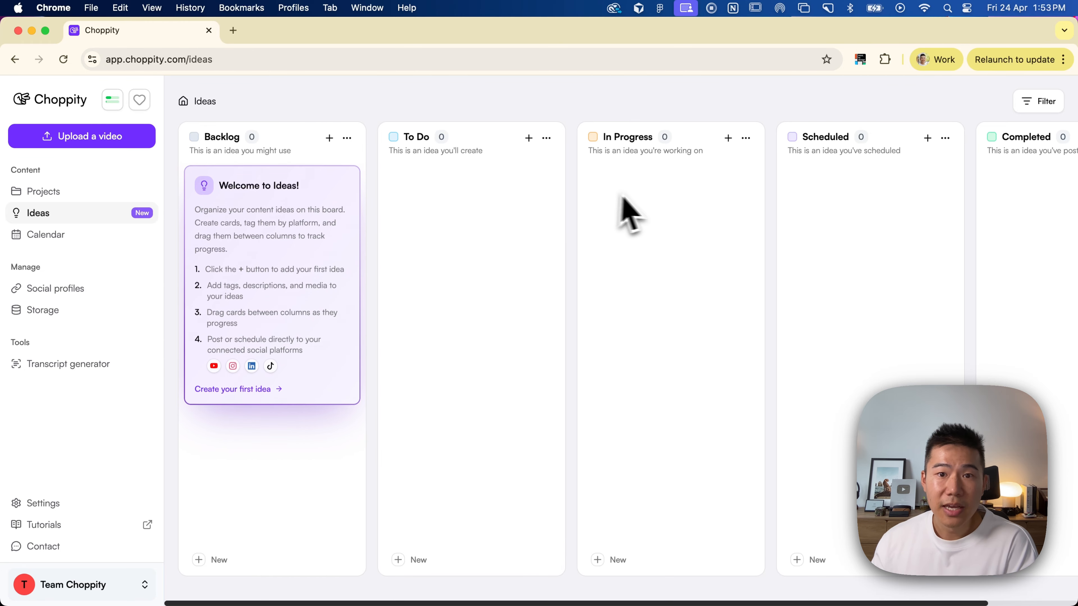
scroll(861, 222, "right", 5)
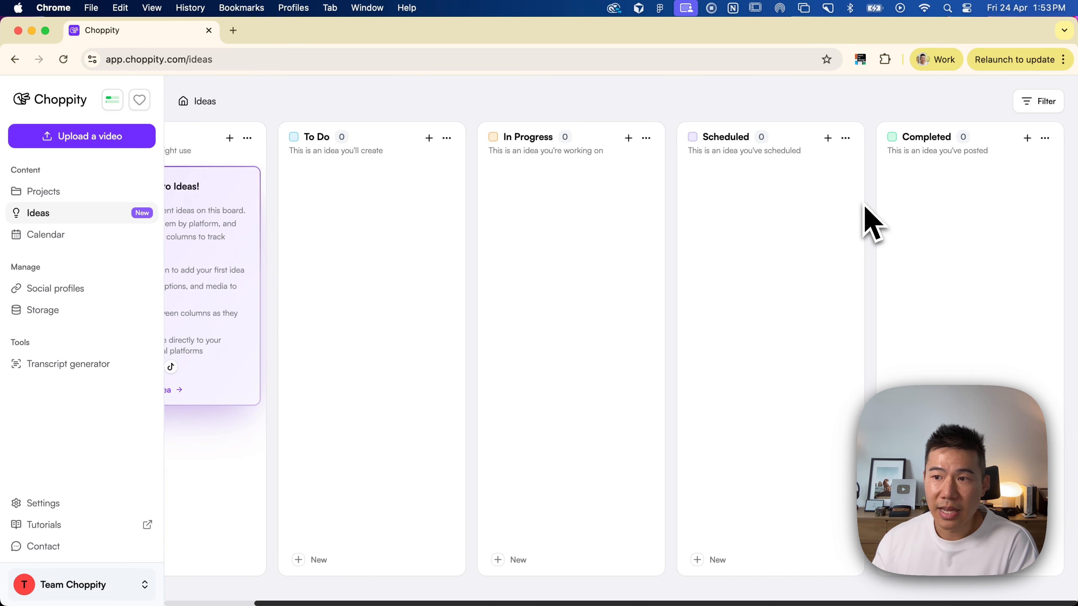
scroll(971, 212, "left", 5)
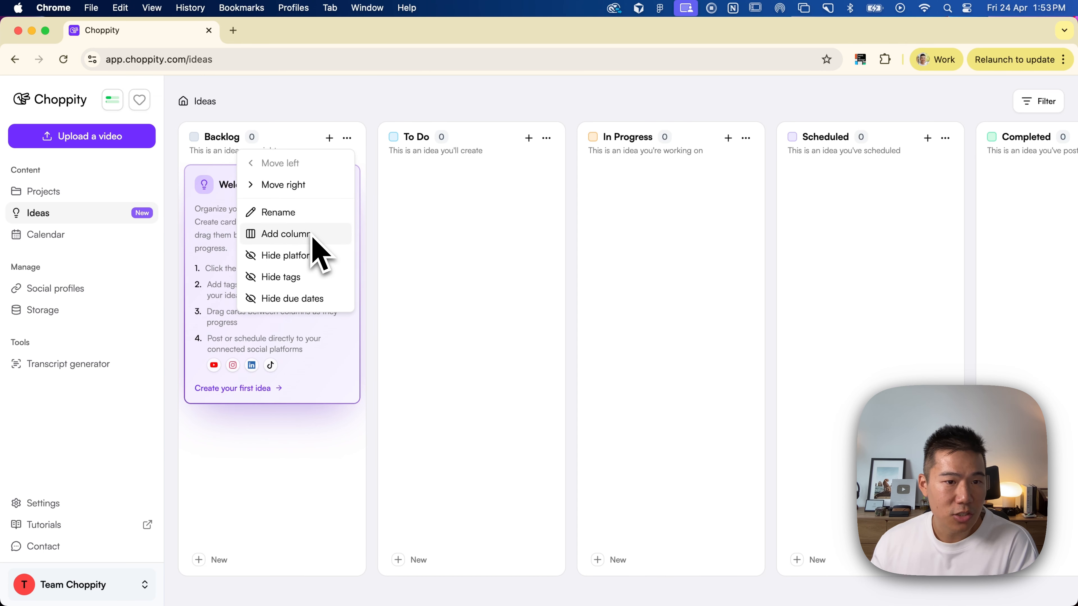
- Add a new column after Backlog and delete it again
left_click(314, 246)
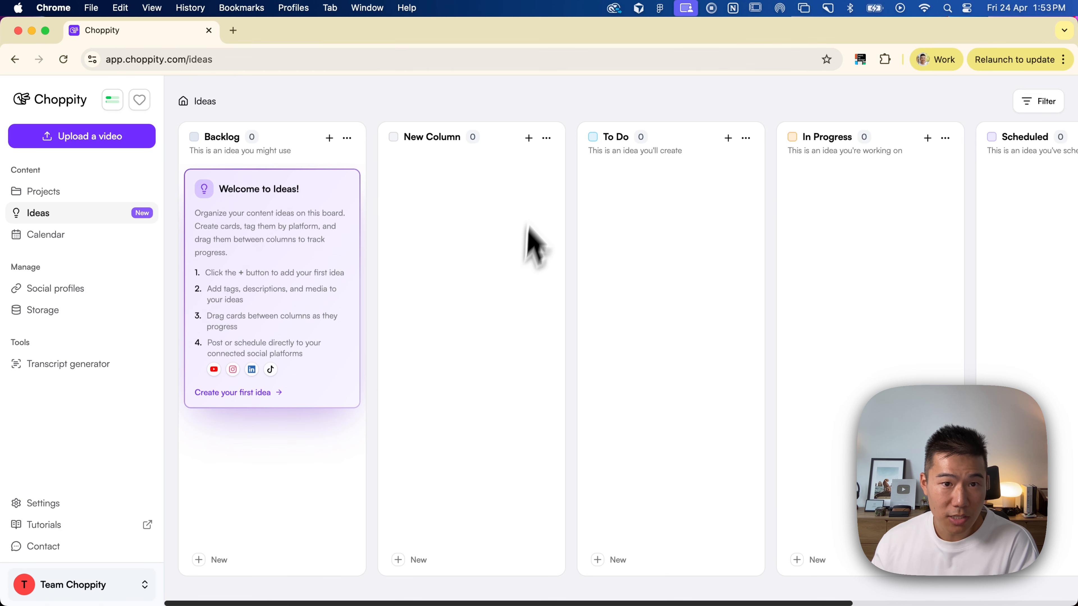
left_click(546, 138)
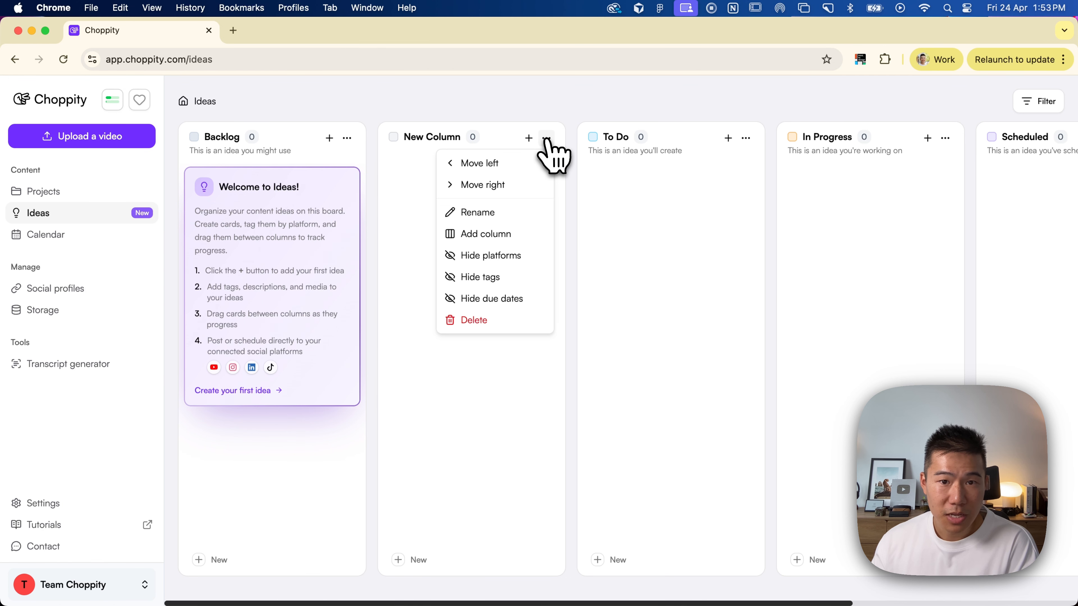
left_click(511, 320)
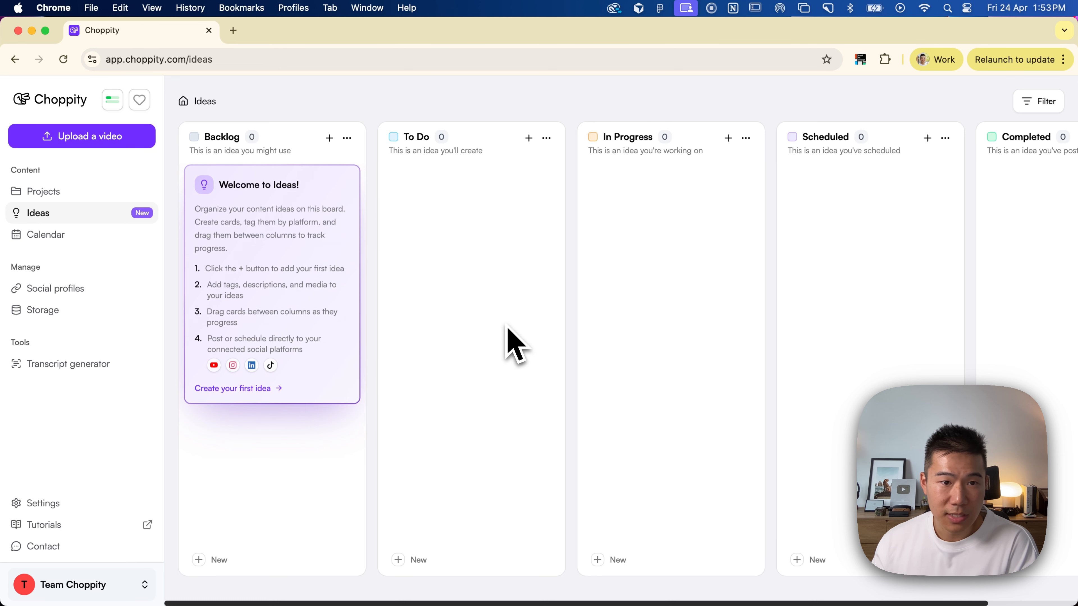
- Add an idea titled 'New announcement about Ideas' to the Backlog column
left_click(347, 139)
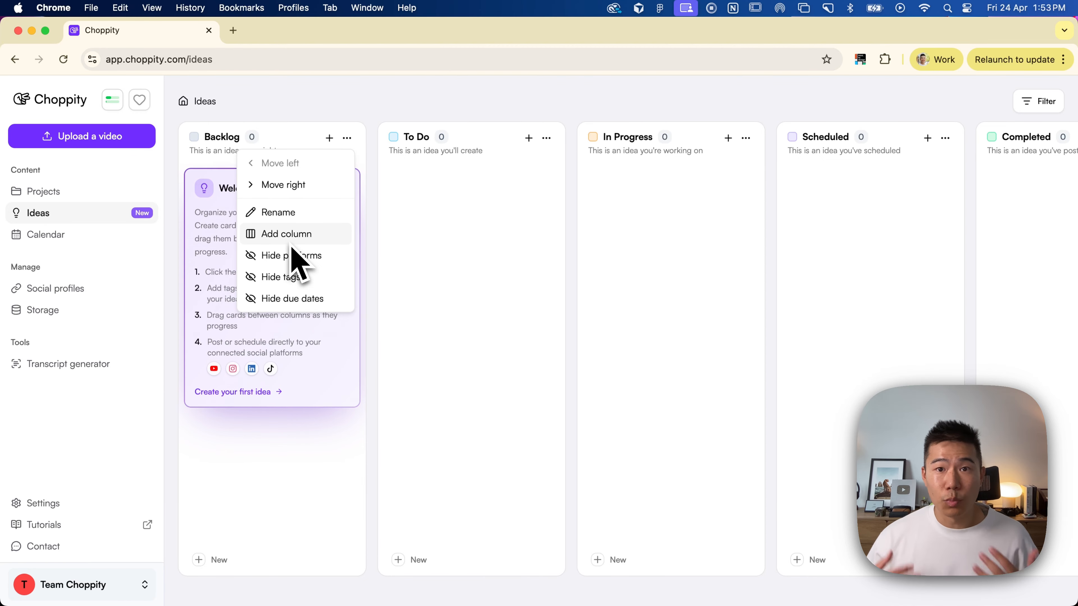
left_click(399, 247)
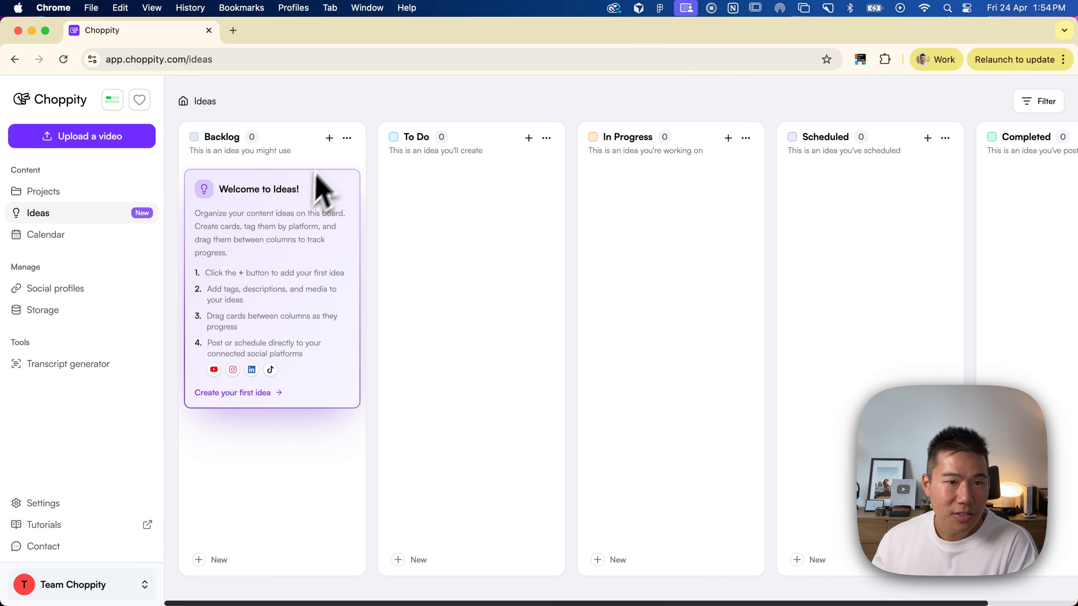
left_click(206, 562)
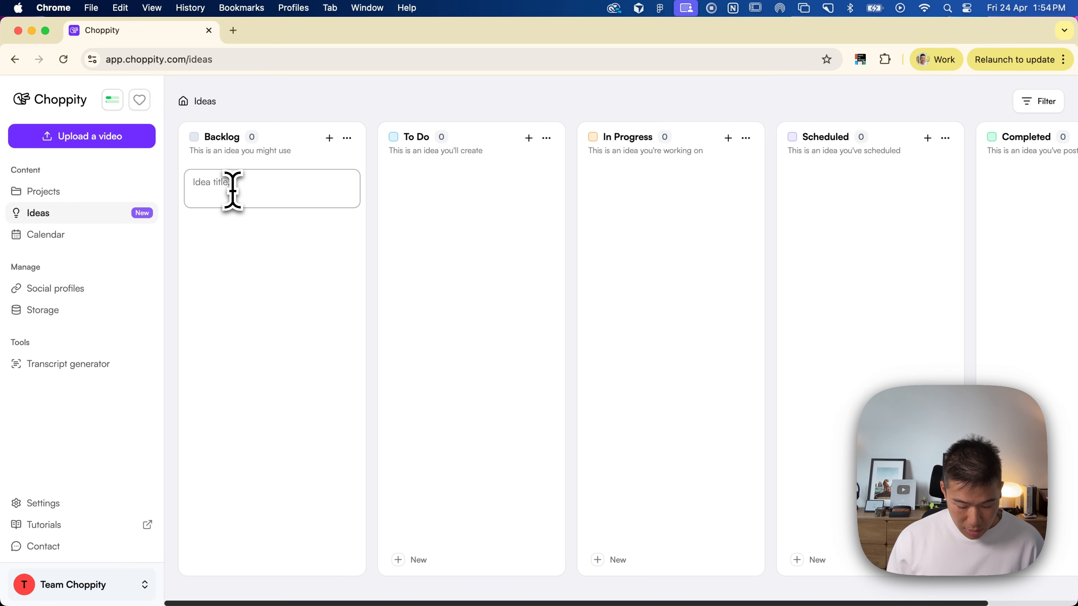
type("New announcement")
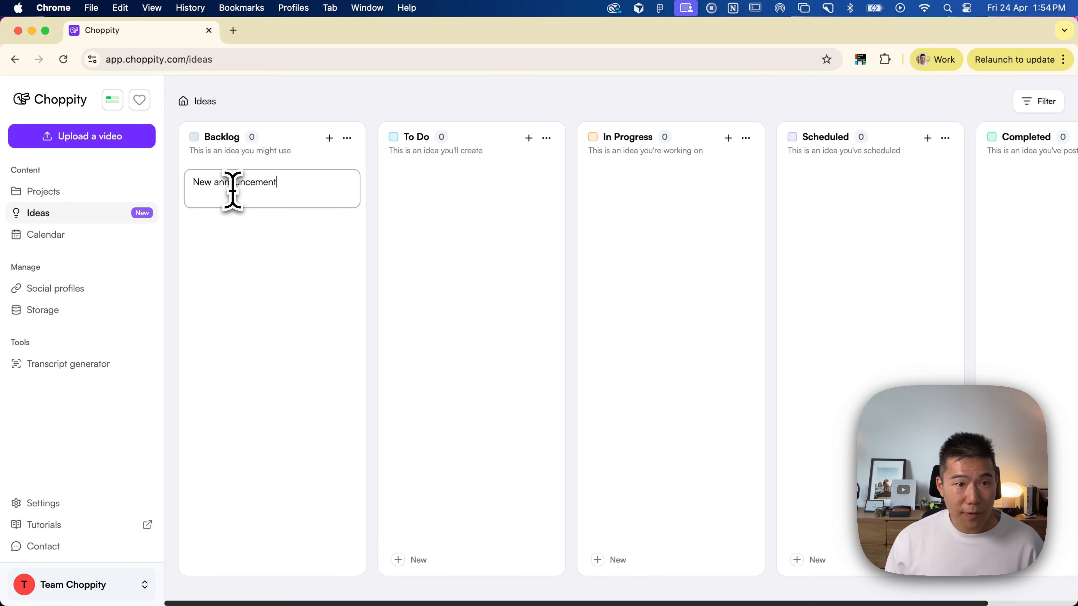
type(" about Ideas")
key("Return")
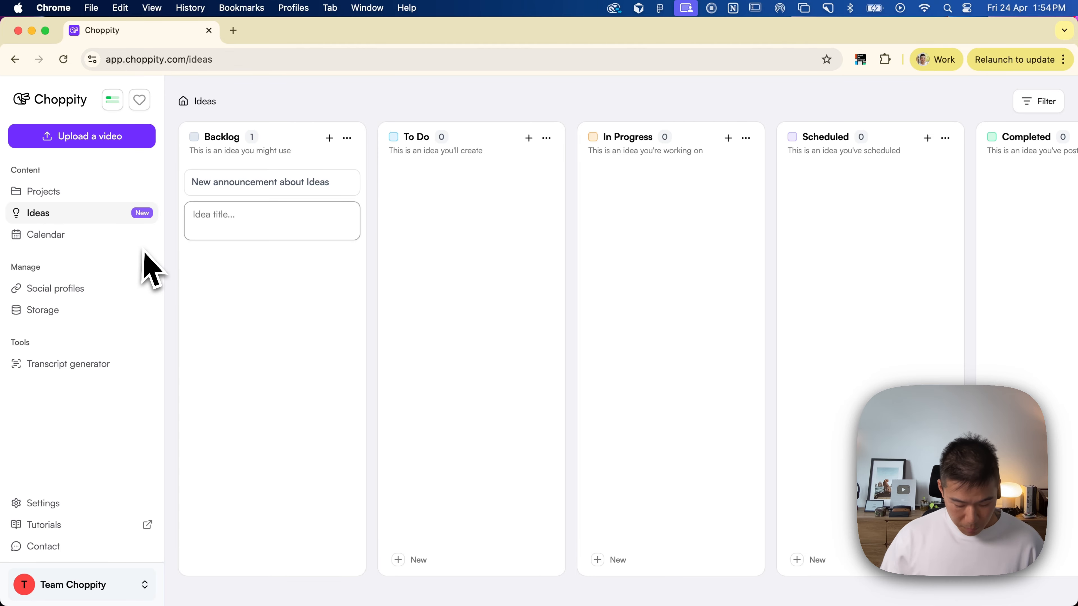
- Add a second Backlog idea titled 'New calendar feature'
type("New calendar fea")
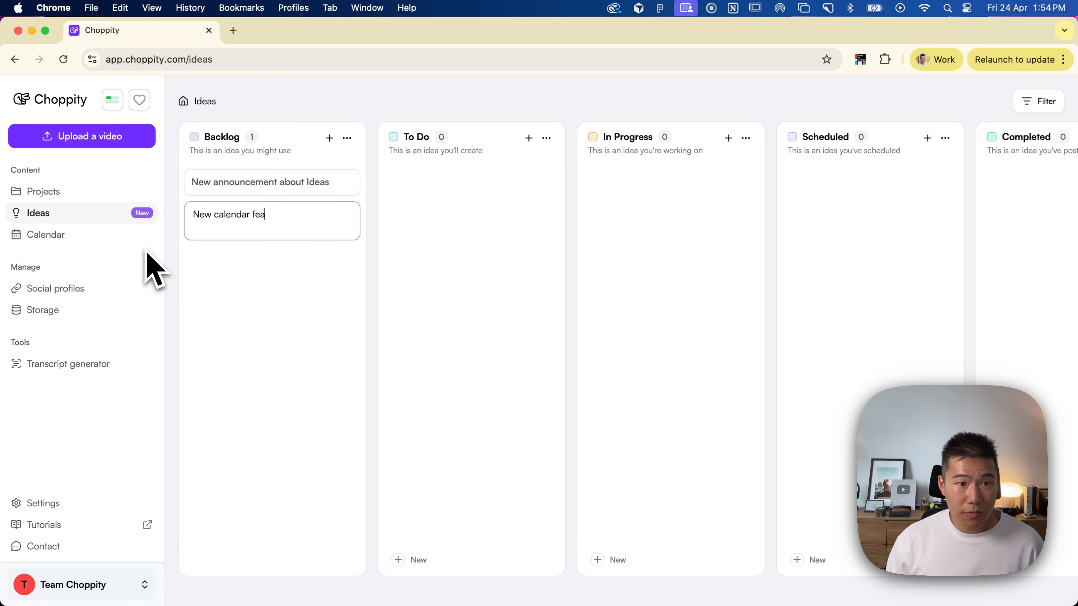
type("ture")
key("Return")
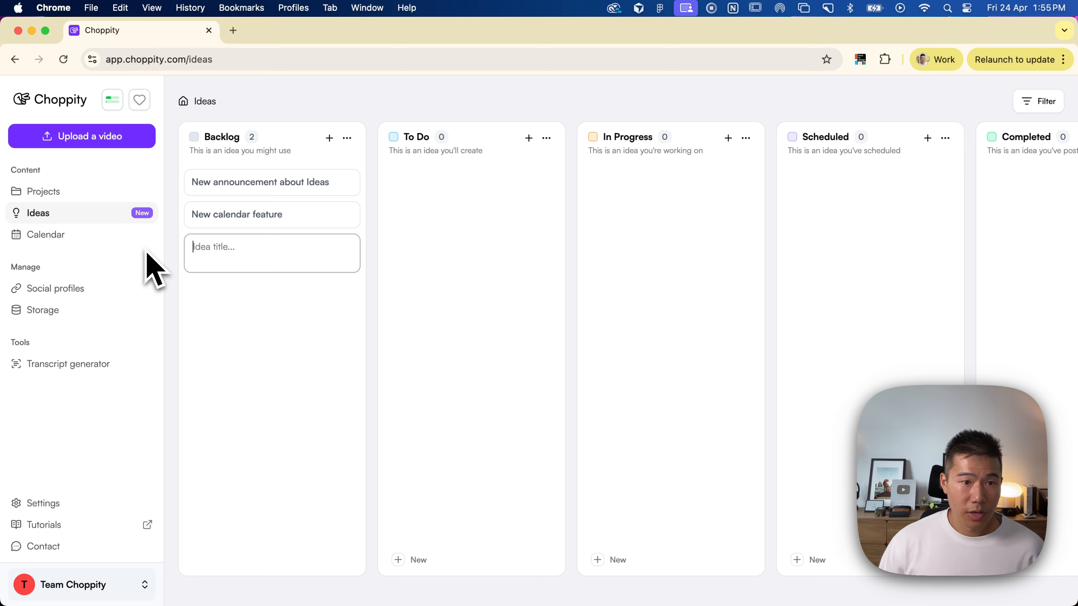
- Move the 'New announcement about Ideas' card into the To Do column
left_click(389, 317)
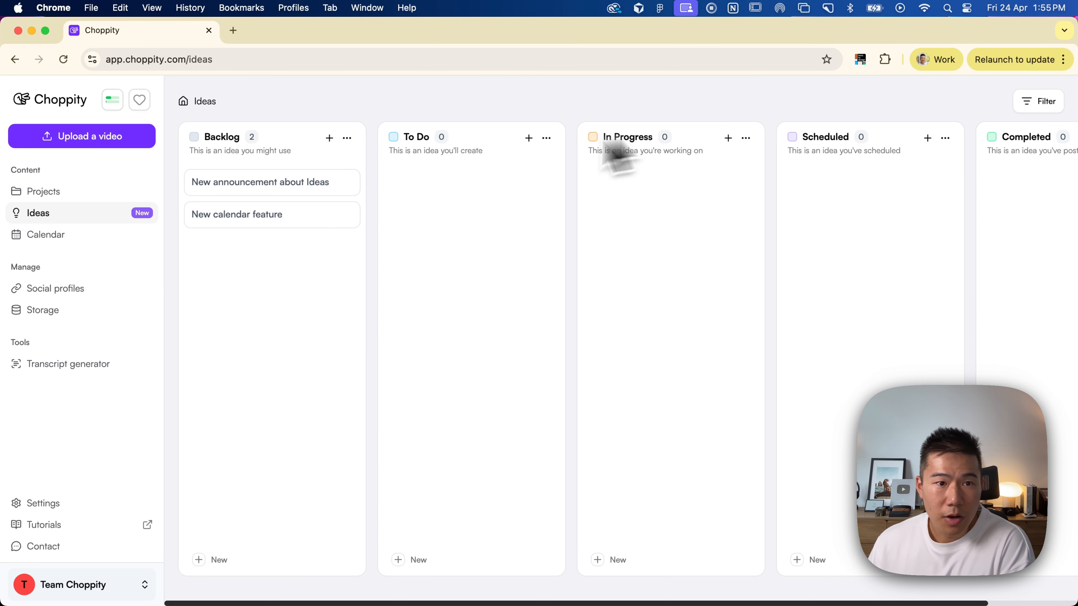
left_click_drag(238, 187, 457, 197)
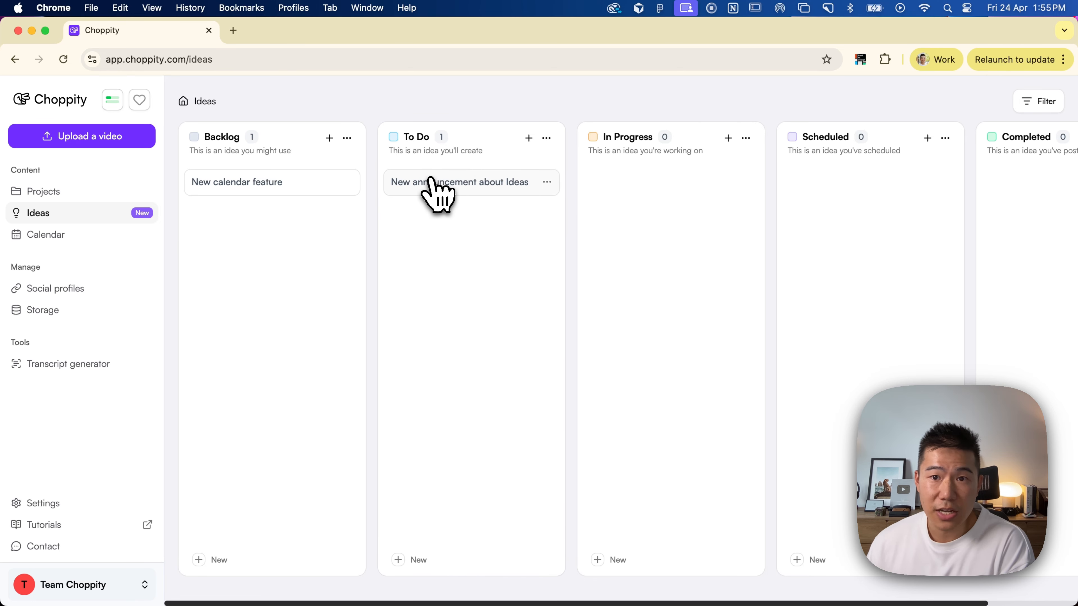
- Open the announcement idea's details and select YouTube, TikTok, Instagram and LinkedIn as its platforms
left_click(443, 183)
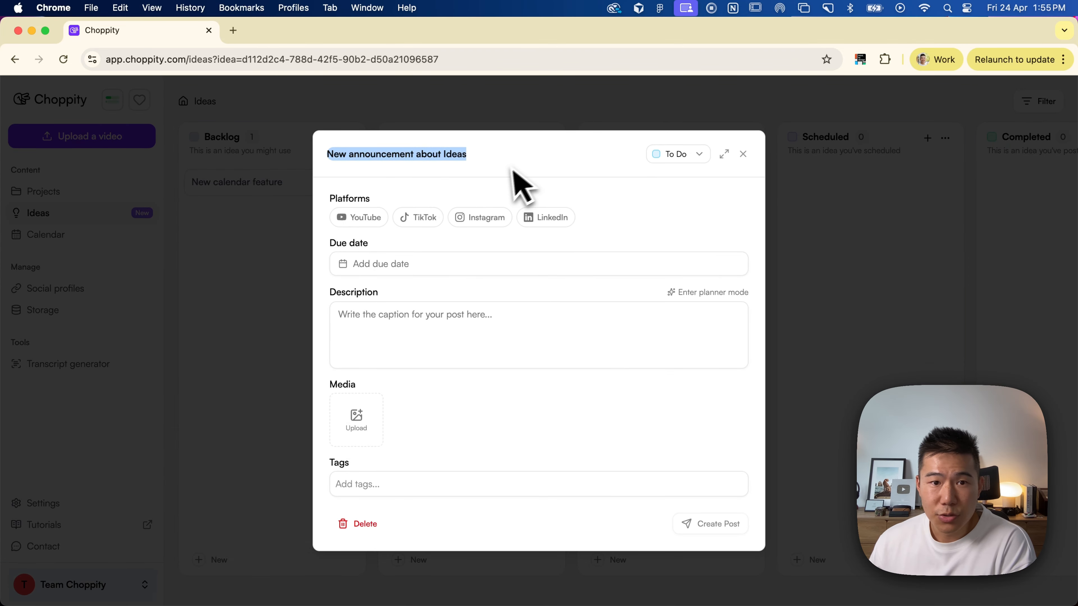
left_click(685, 157)
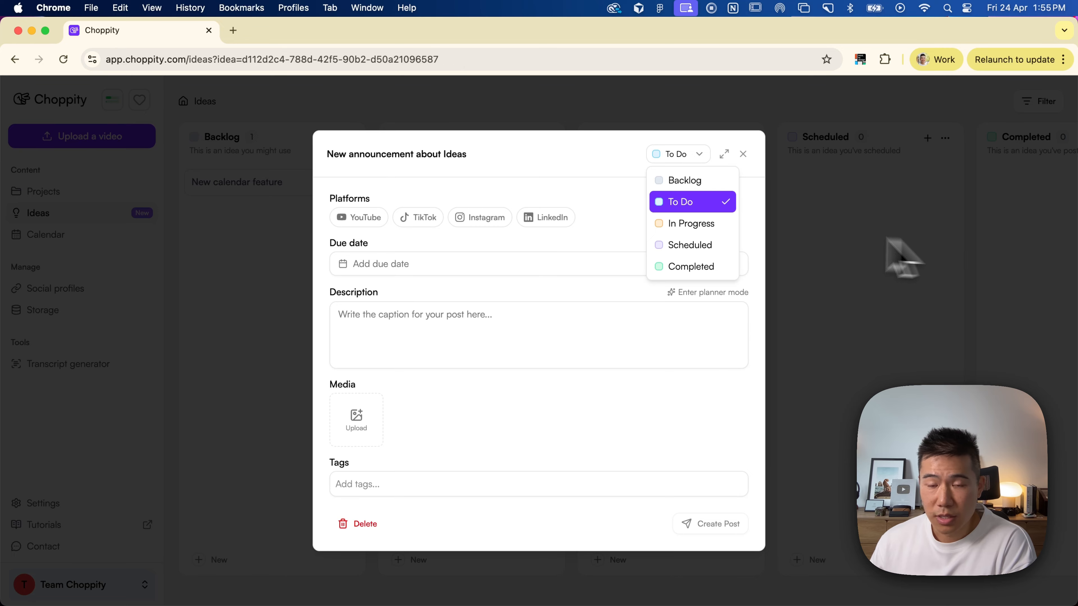
left_click(570, 171)
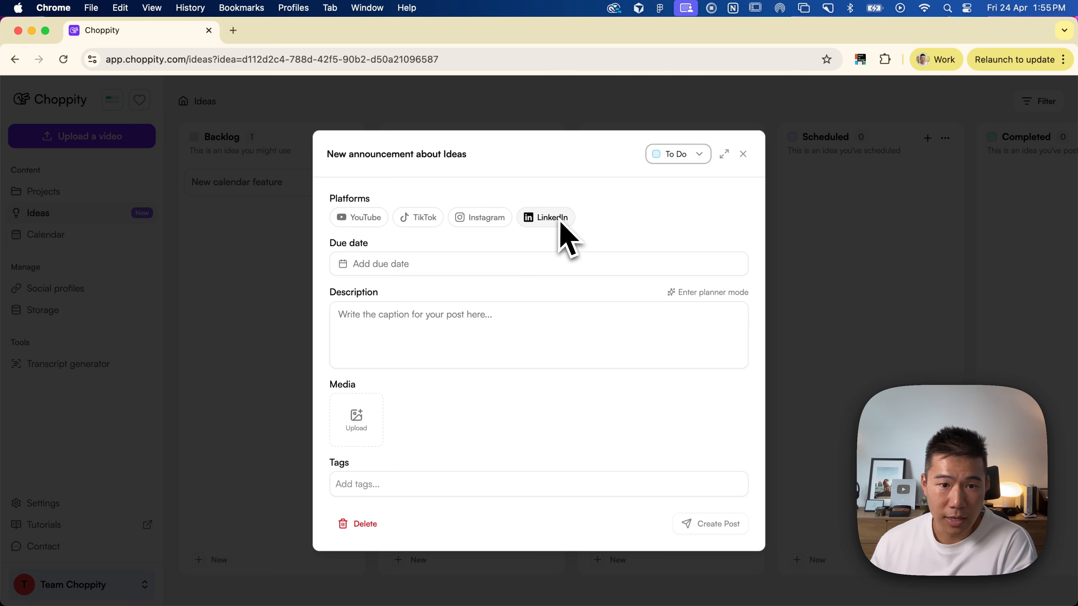
left_click(360, 219)
left_click(430, 219)
left_click(500, 219)
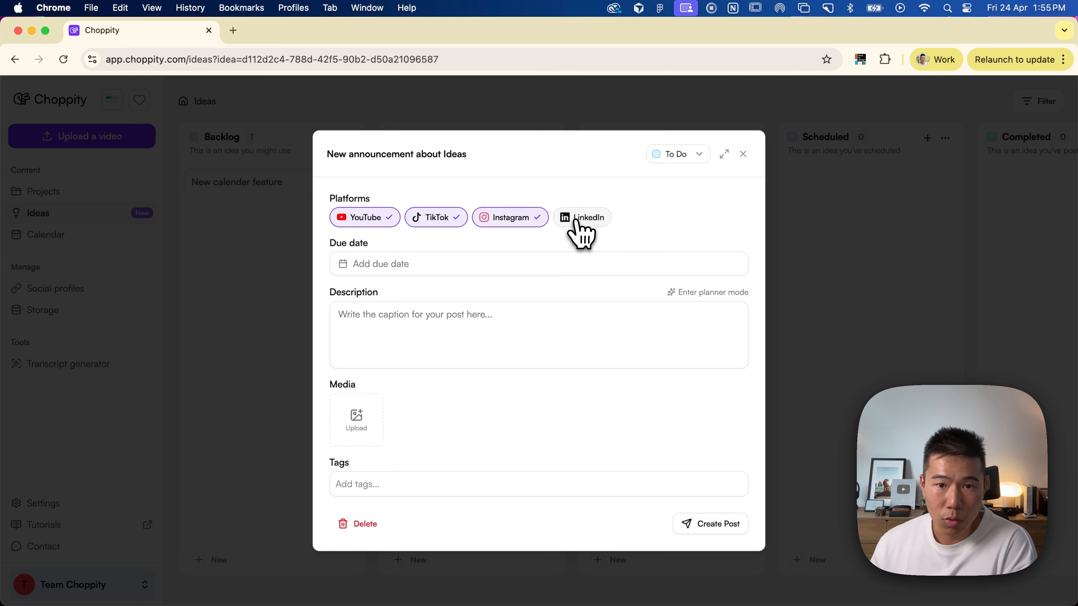
left_click(578, 219)
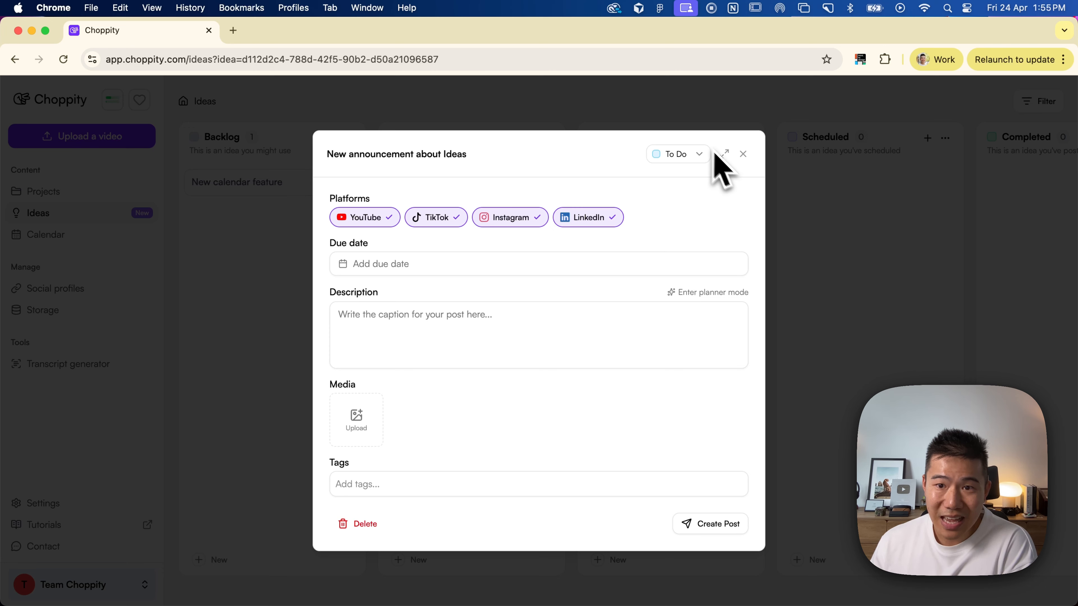
- Set the idea's due date to April 24, 2026 at 03:00 PM
left_click(492, 268)
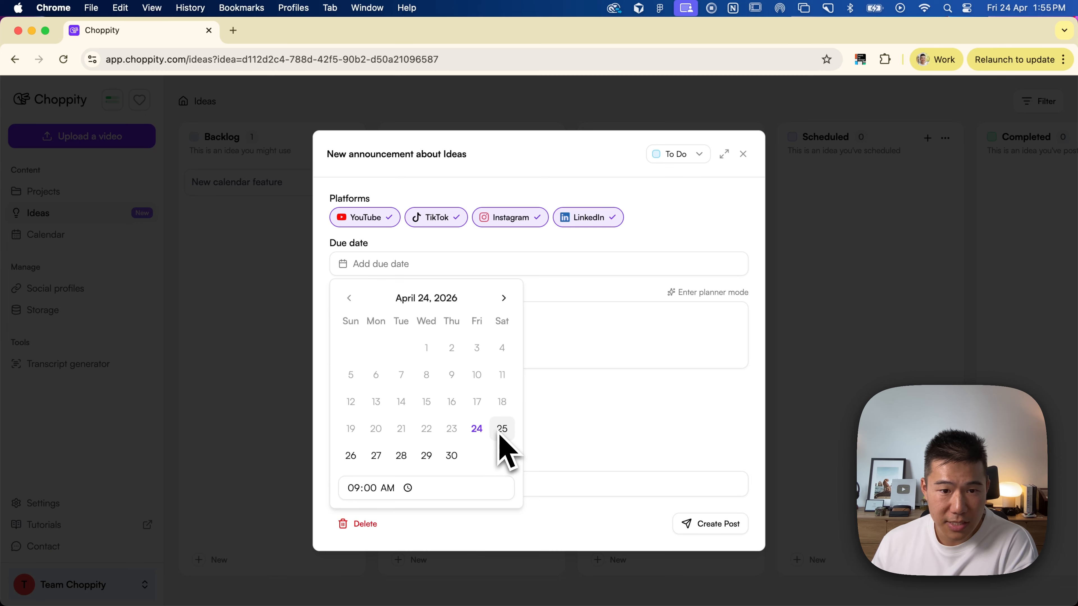
left_click(476, 429)
left_click(377, 488)
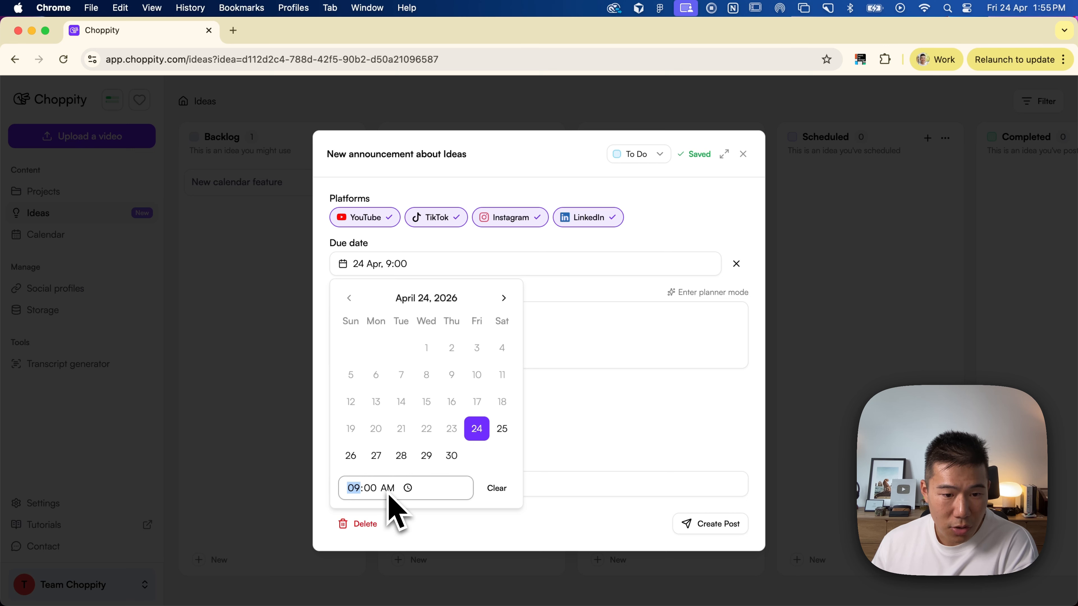
type("300")
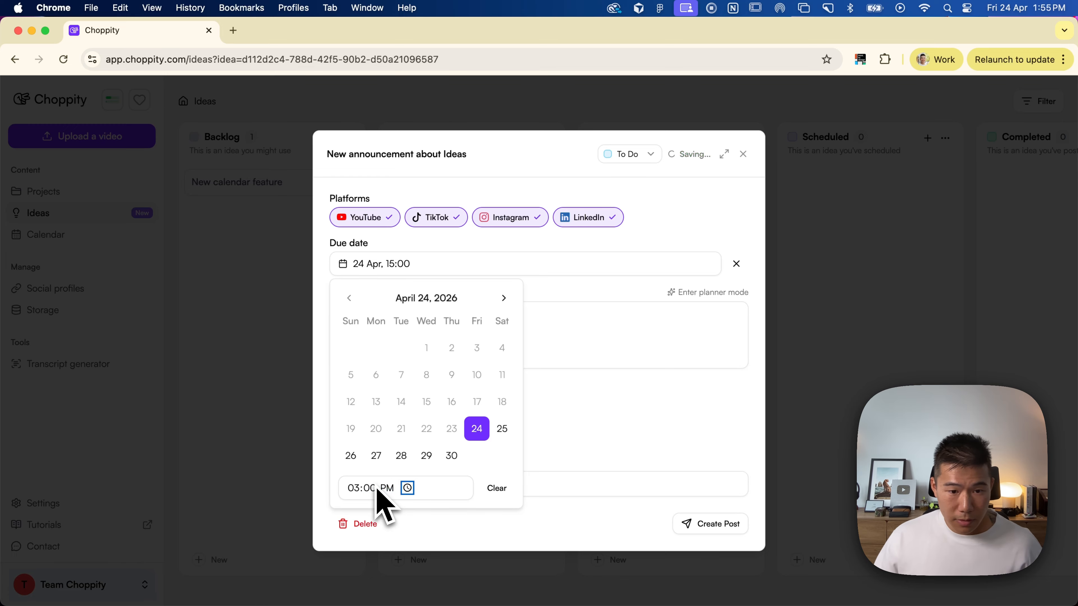
left_click(603, 444)
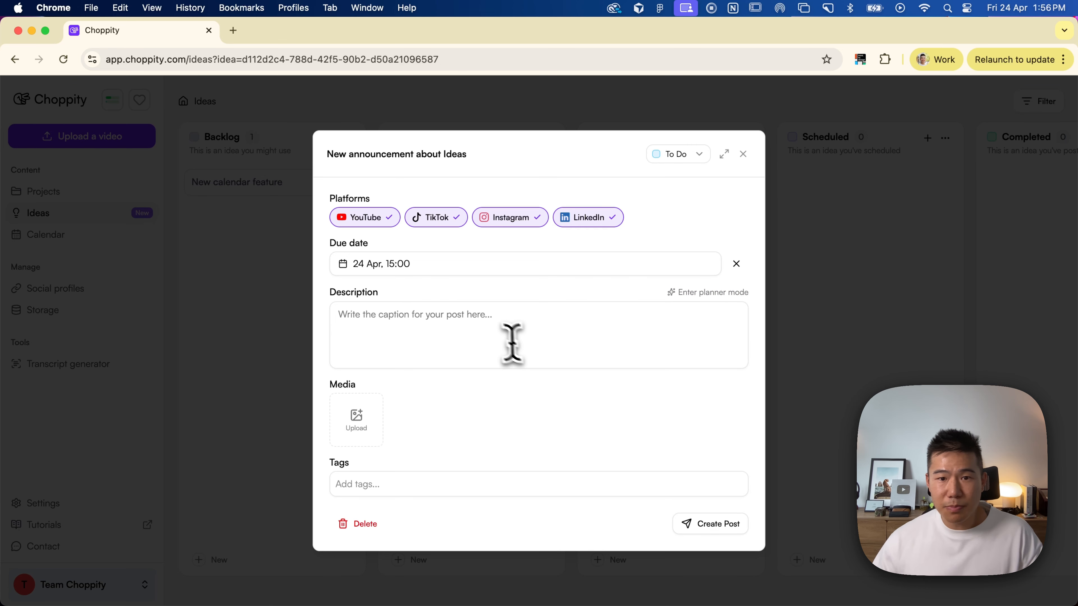
- Write 'Short caption' as the idea's description and switch to planner mode
left_click(484, 324)
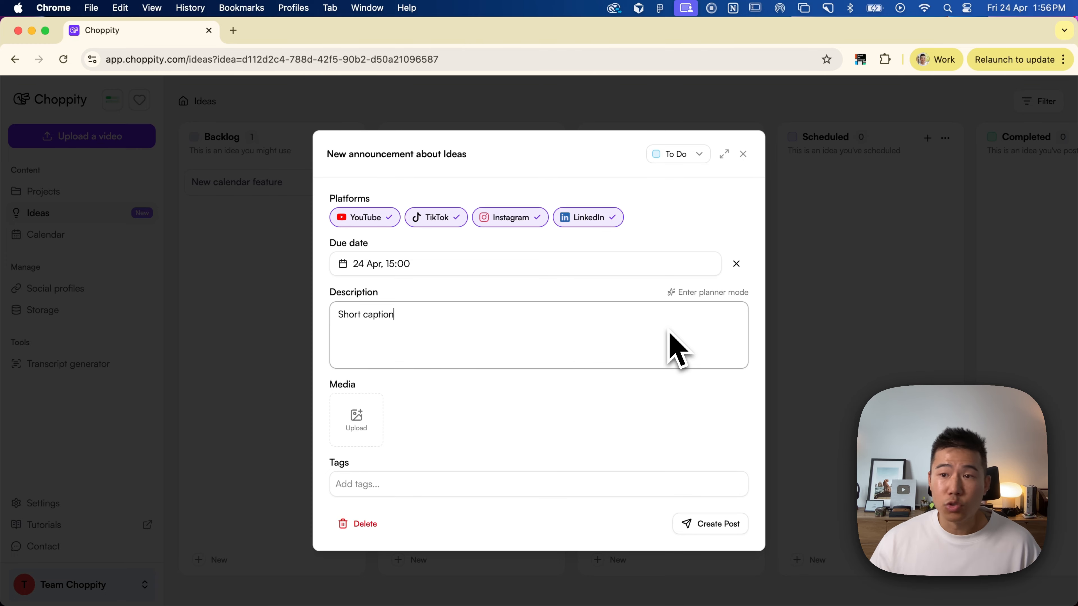
left_click(717, 293)
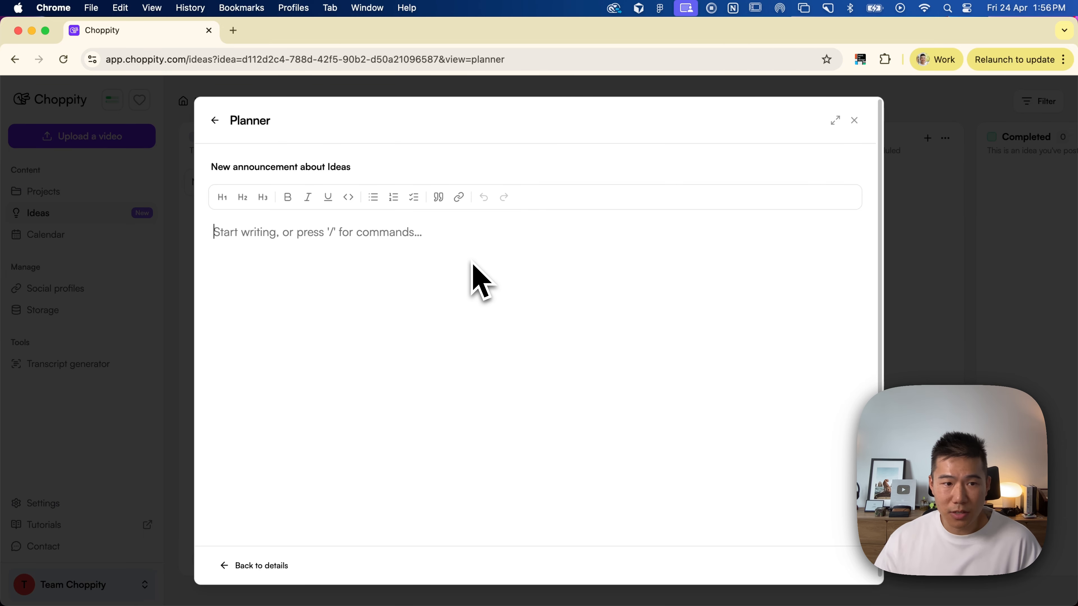
- Write planner notes 'ewfiwefwef' with a bullet and sub-bullet, formatting the first line as Heading 1
type("ewfiwefwef")
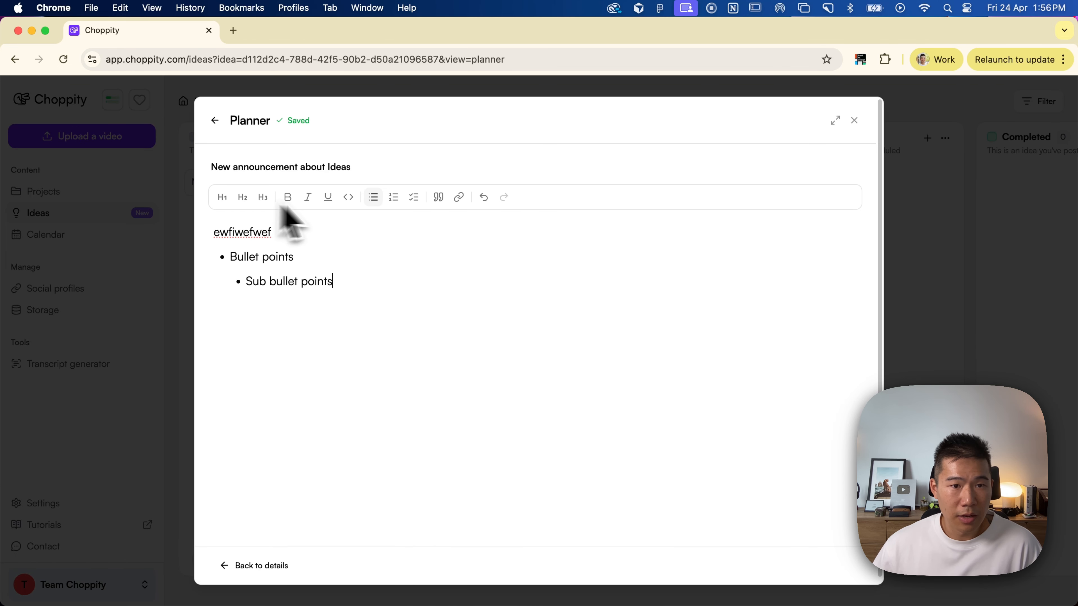
double_click(255, 233)
left_click(222, 197)
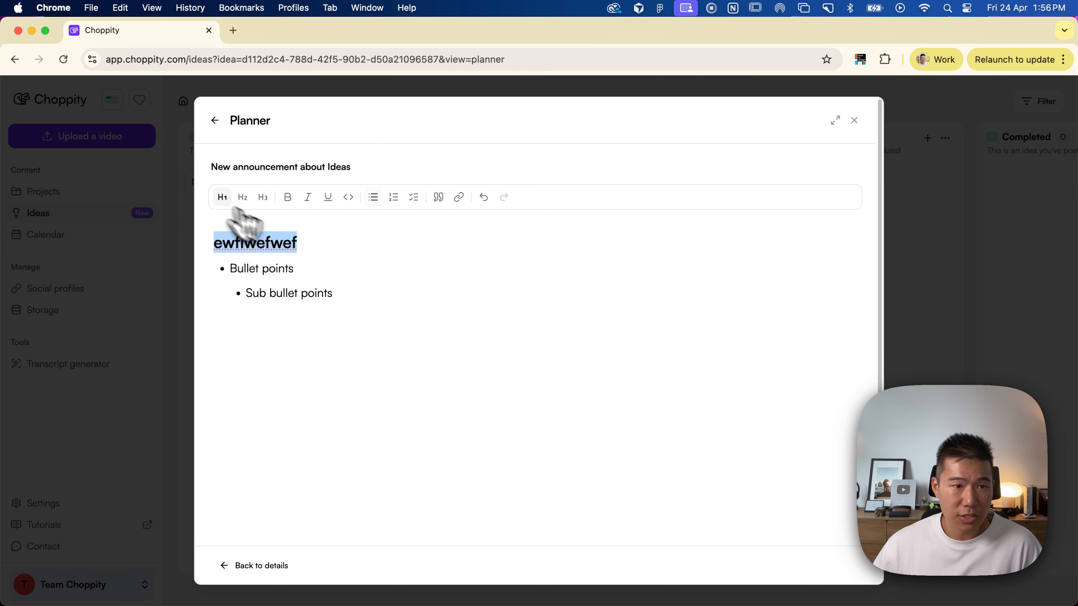
- Insert a divider below the bullets and add the lines 'Polished version' and 'Draft content'
left_click(327, 252)
left_click(359, 307)
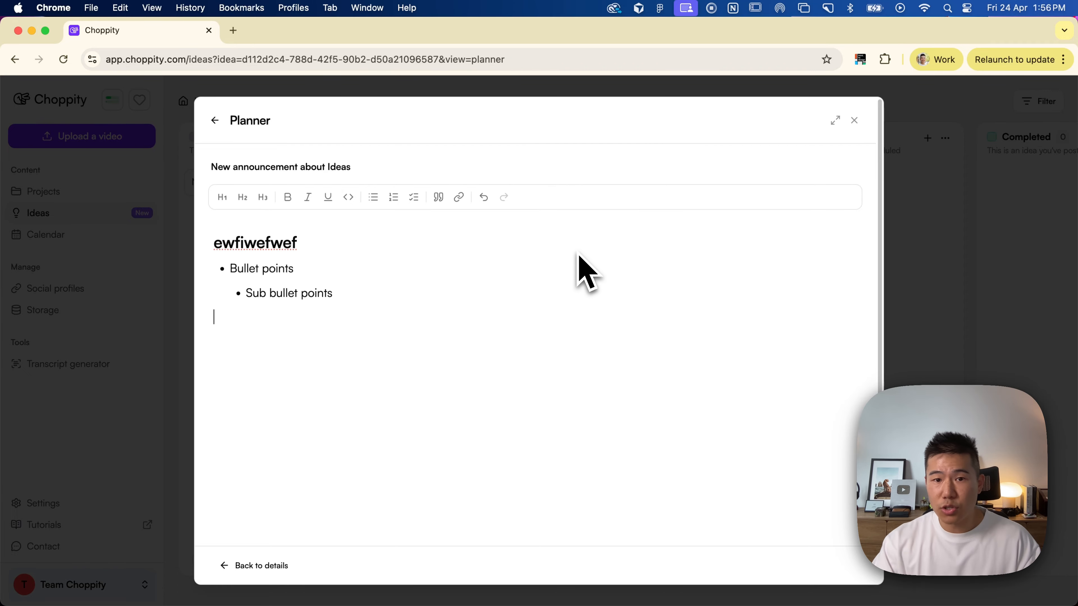
scroll(375, 339, "down", 1)
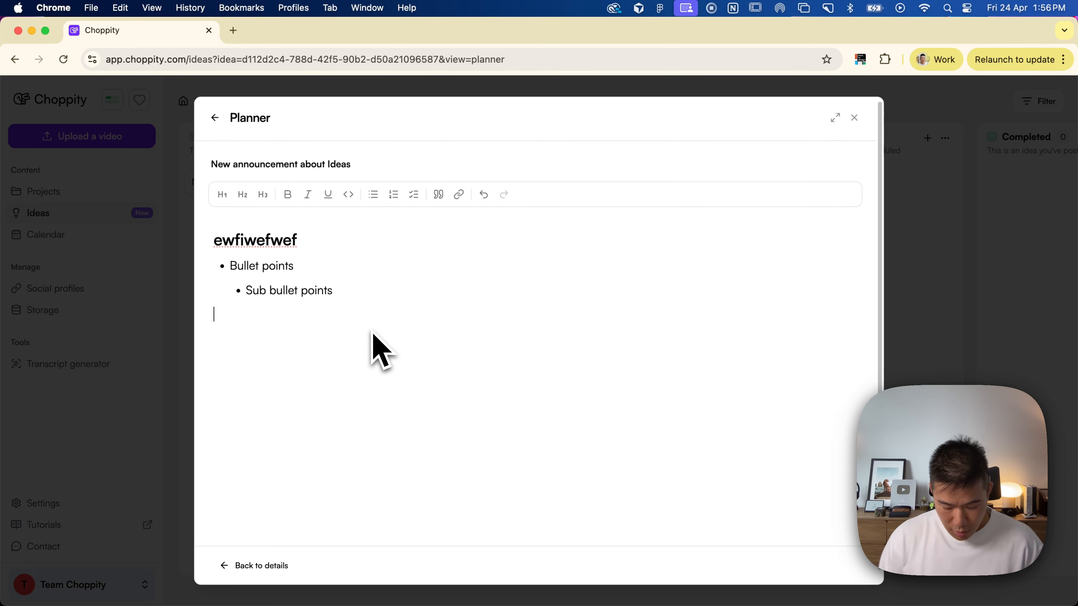
type("---")
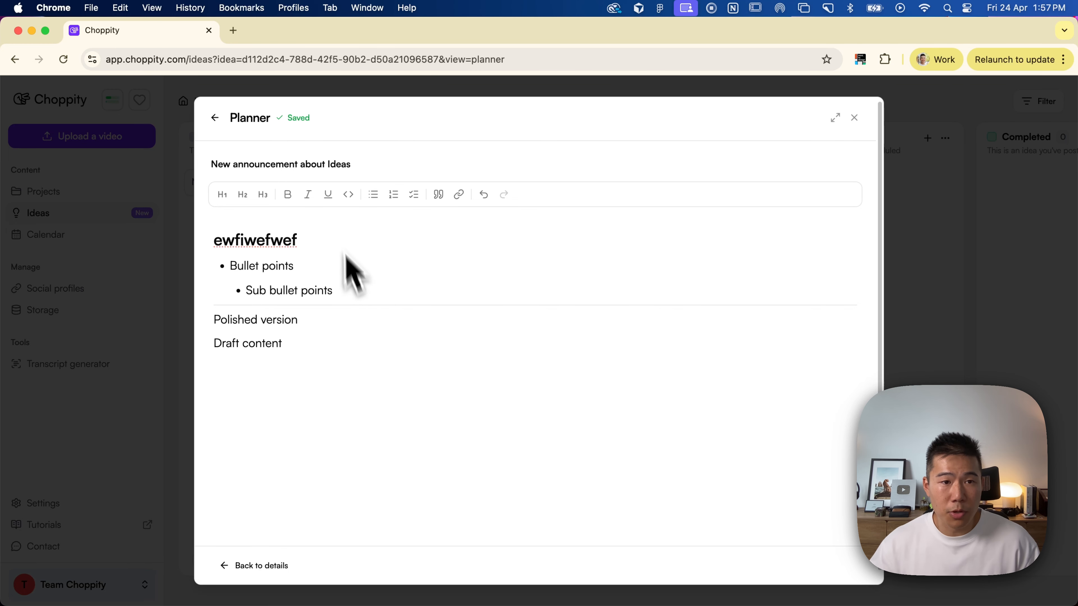
- Return from planner mode to the idea's details and upload an image as media
left_click(214, 119)
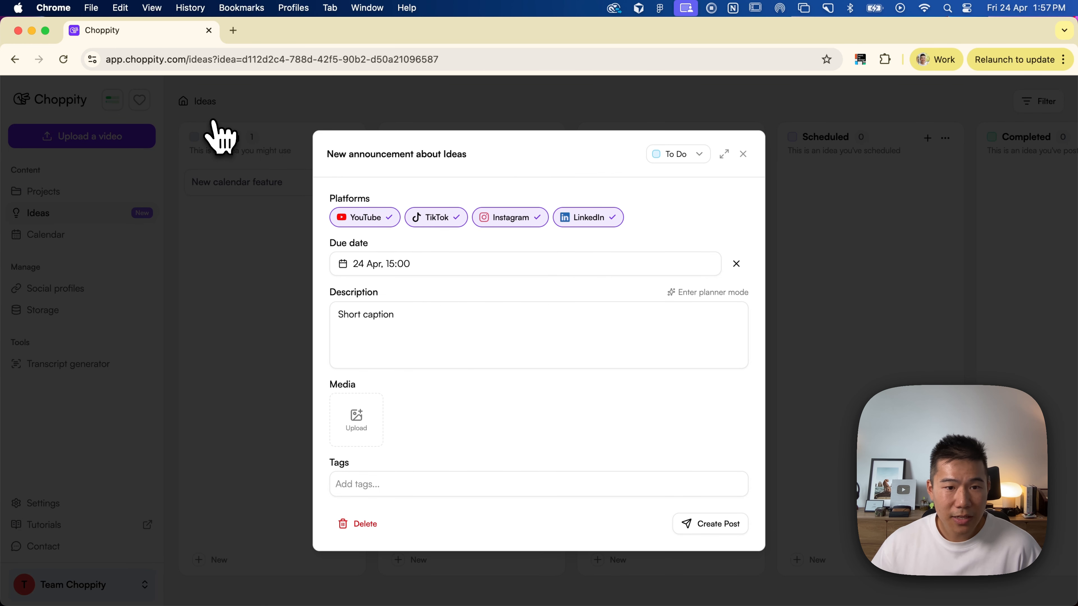
left_click(720, 299)
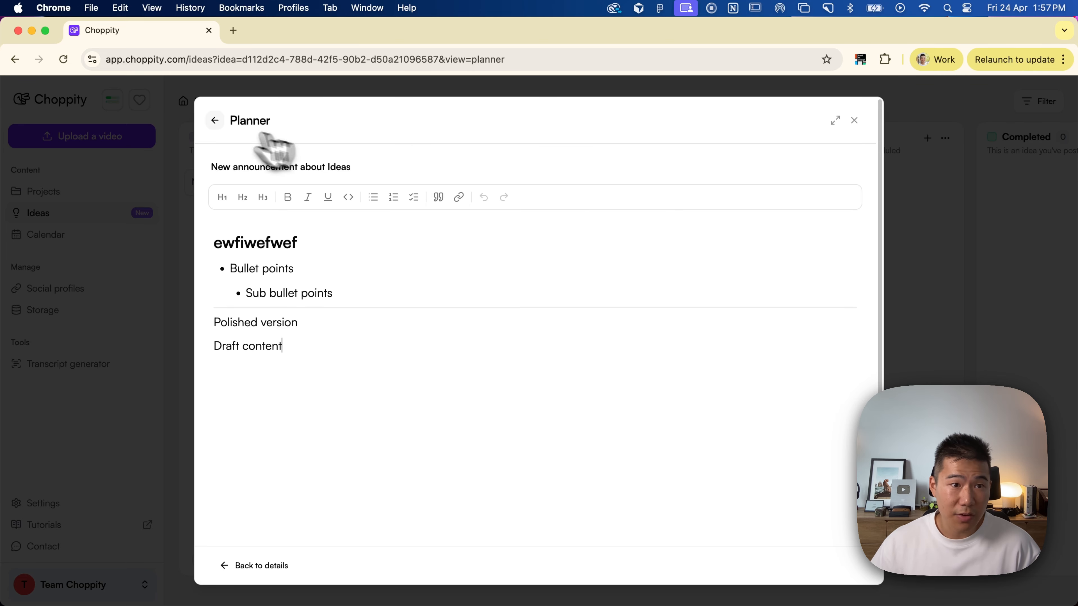
left_click(215, 120)
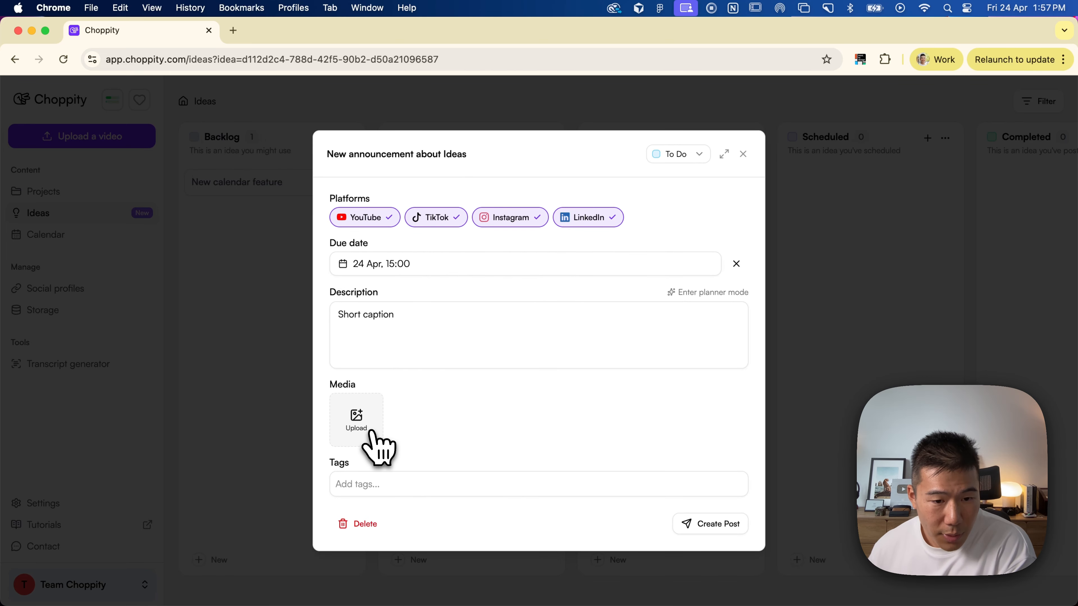
left_click(381, 421)
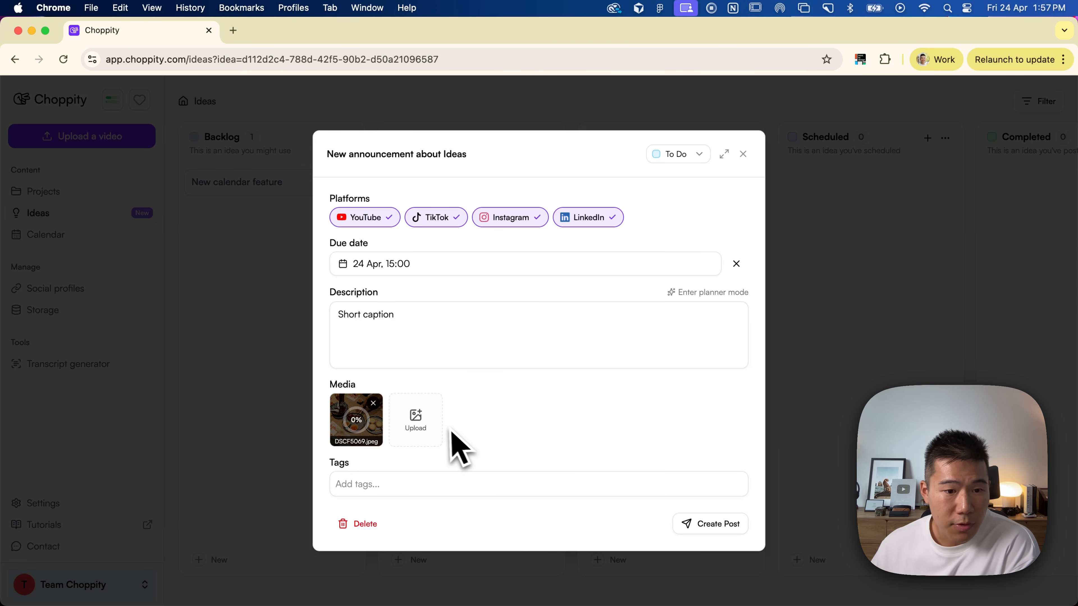
- Add the tags Holiday and Food to the idea and close it
left_click(382, 486)
type("Ho")
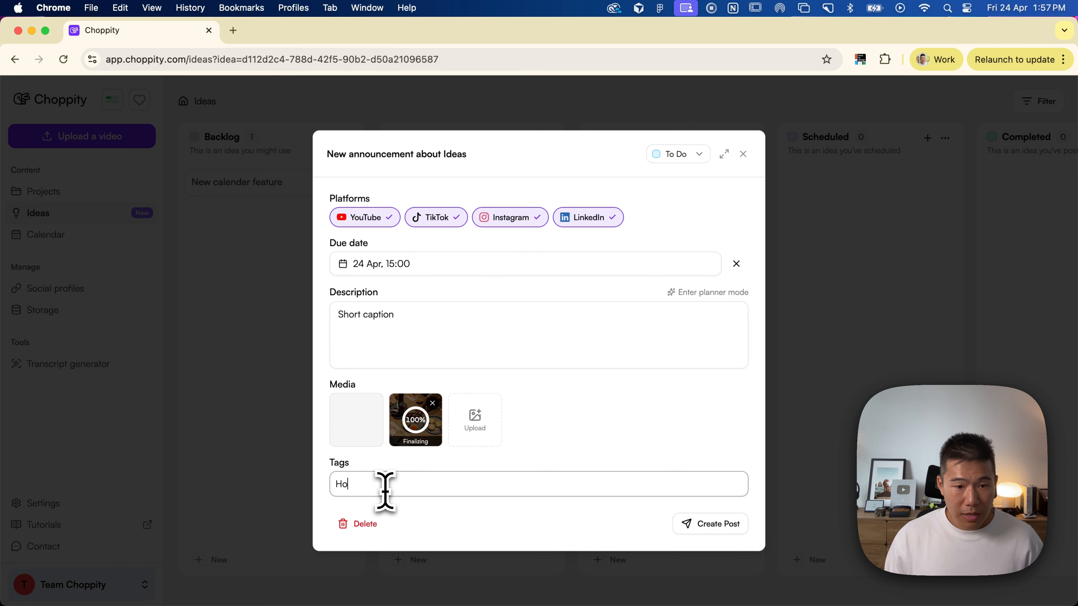
type("liday")
key("Return")
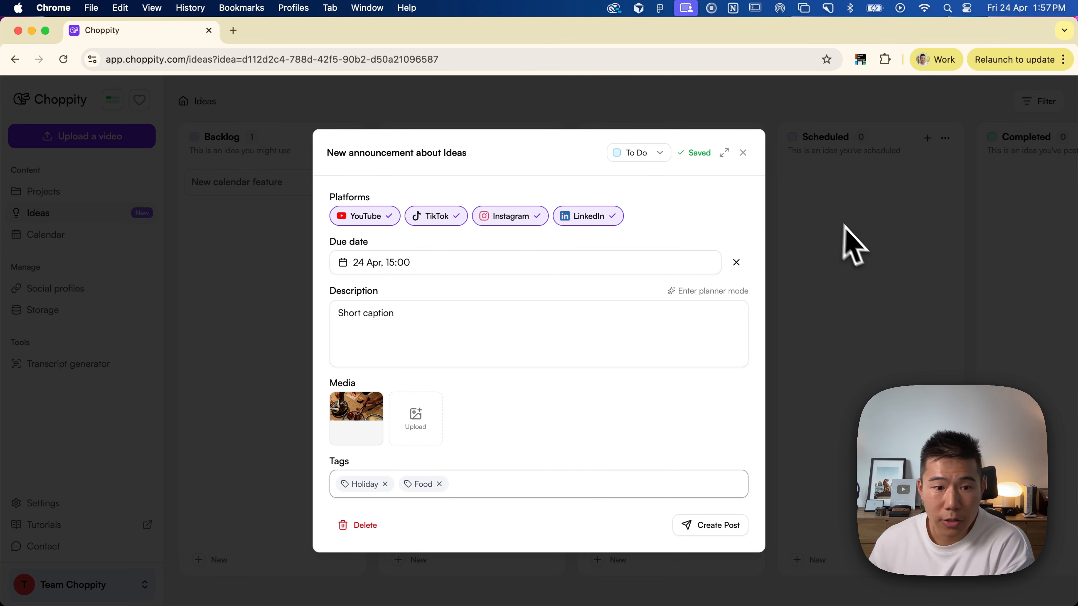
left_click(833, 419)
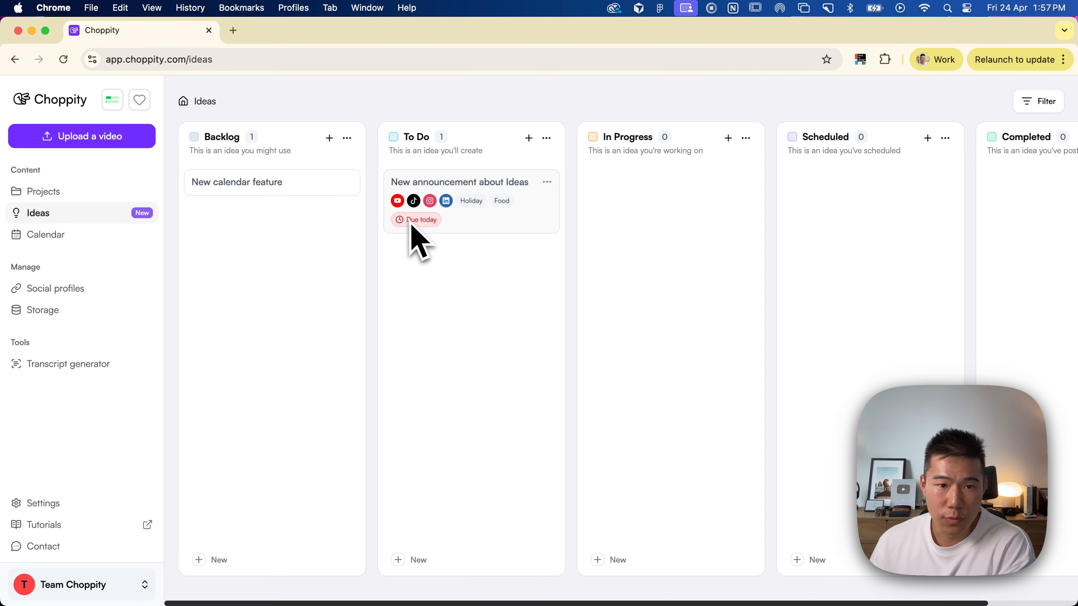
- Show all ideas tagged Holiday, then close the tagged list
mouse_move(420, 228)
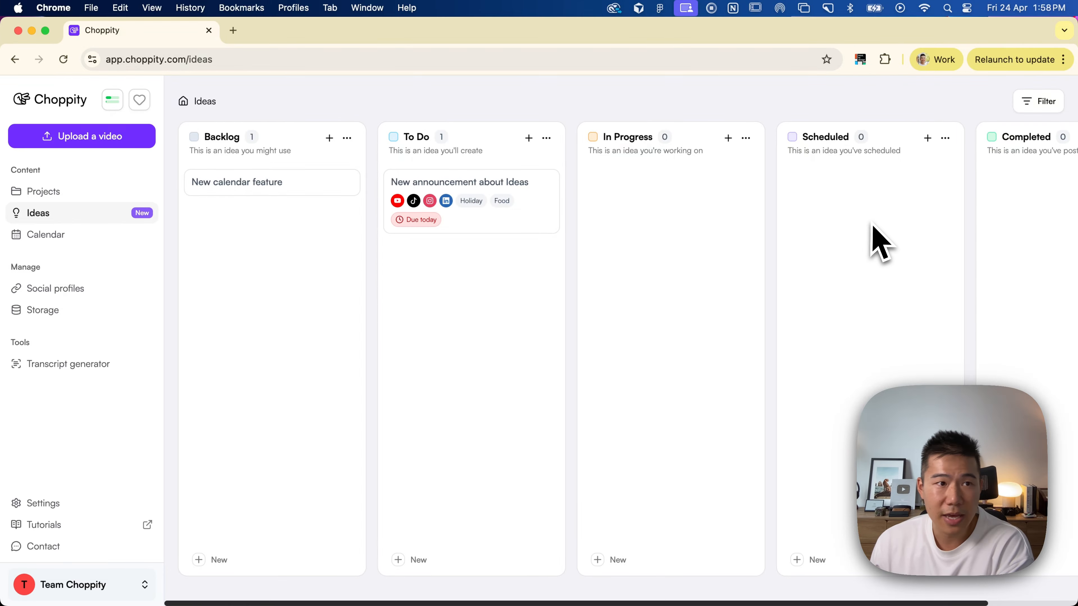
left_click(470, 202)
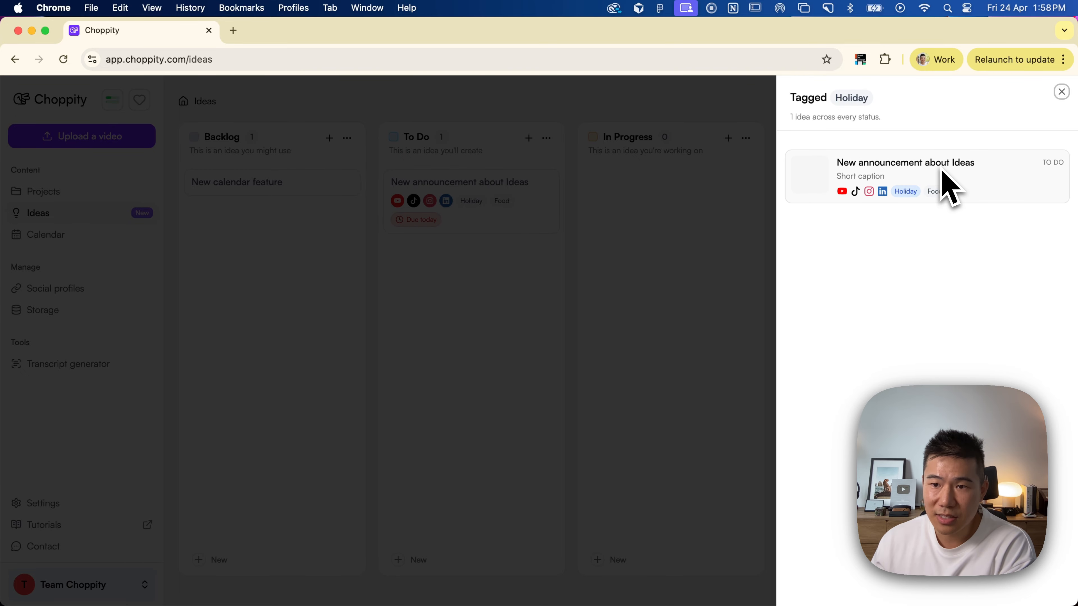
left_click(583, 182)
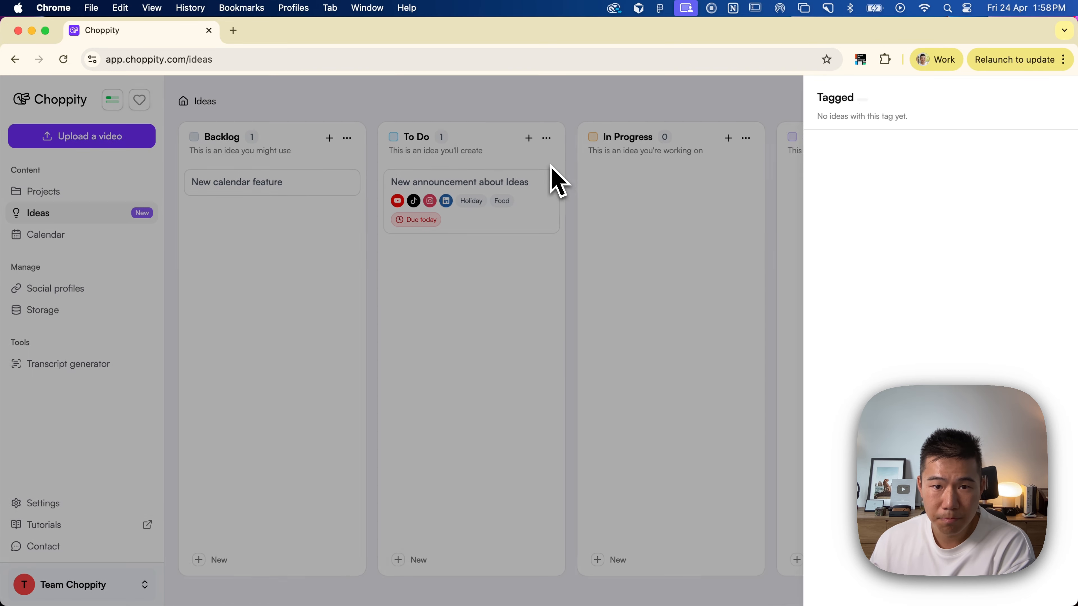
- Hide platforms, tags and due dates on the To Do column's cards
left_click(547, 138)
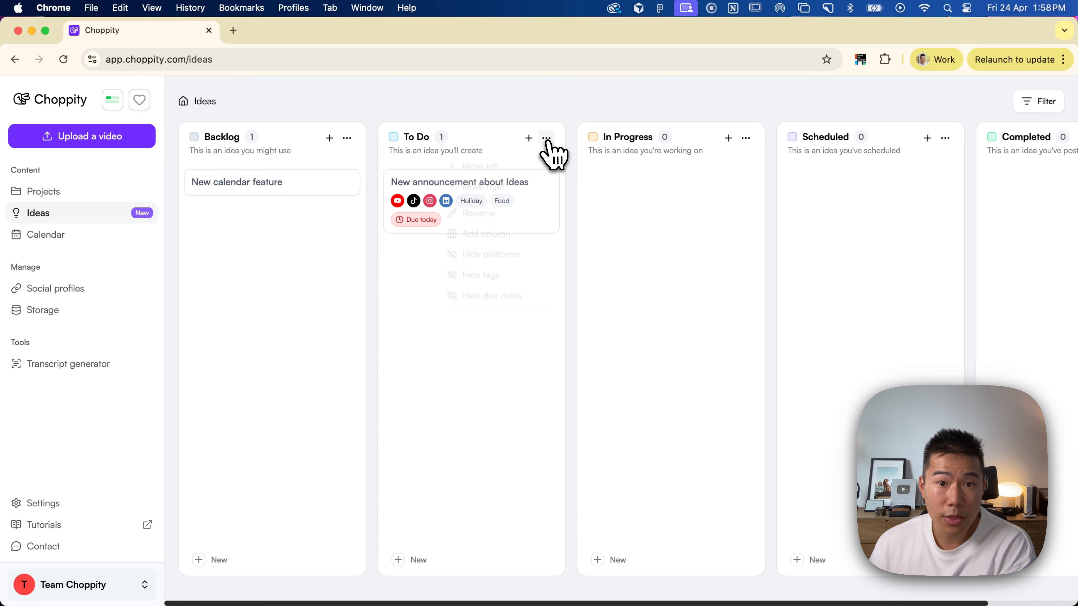
left_click(522, 255)
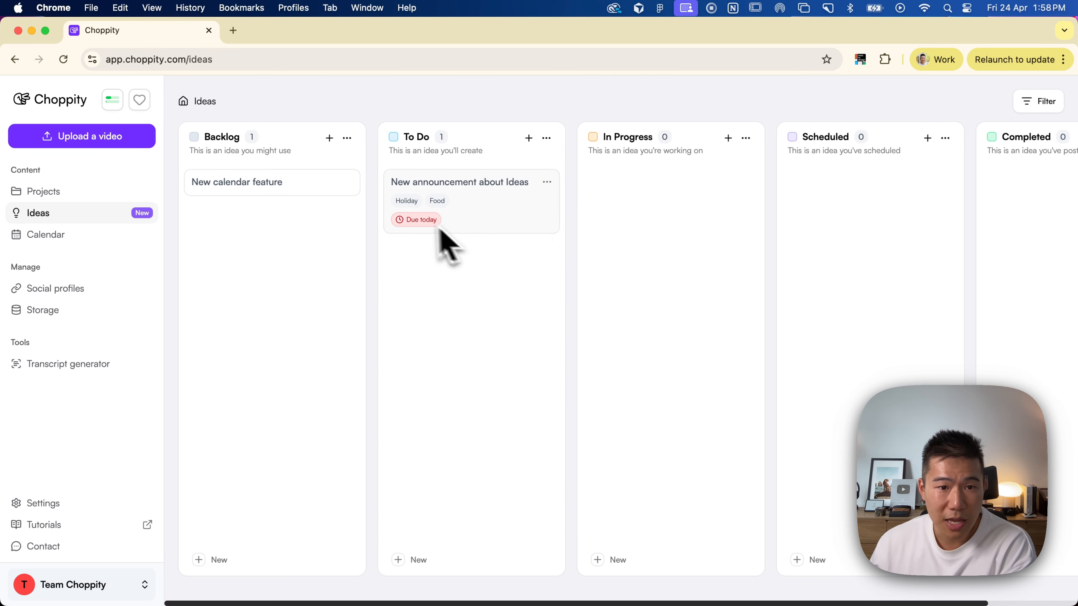
left_click(547, 139)
left_click(519, 277)
left_click(546, 138)
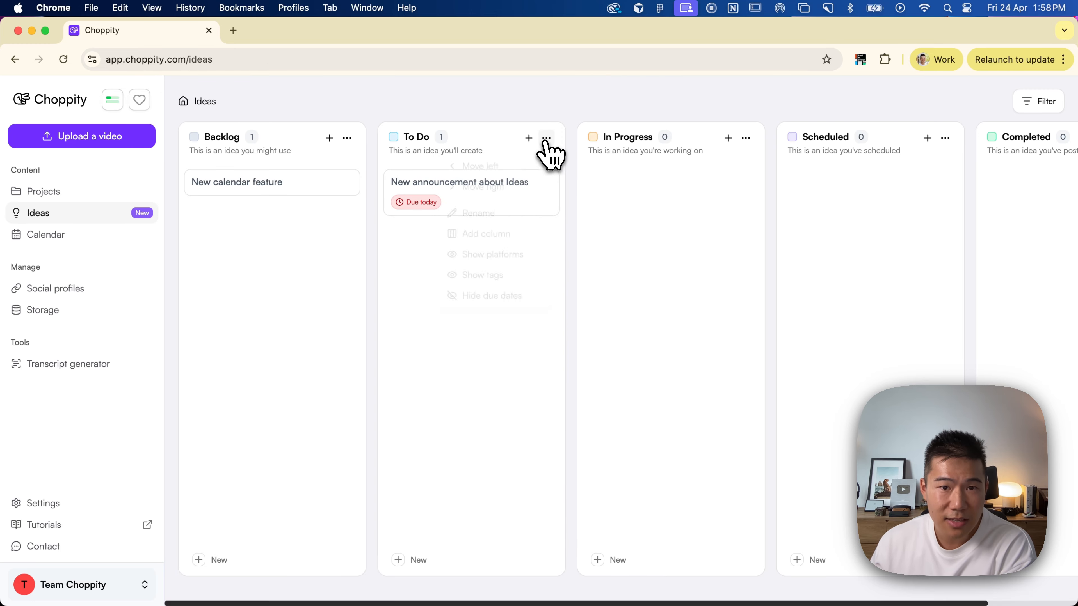
left_click(518, 298)
- Show tags, due dates and platforms again on the To Do column's cards
left_click(546, 138)
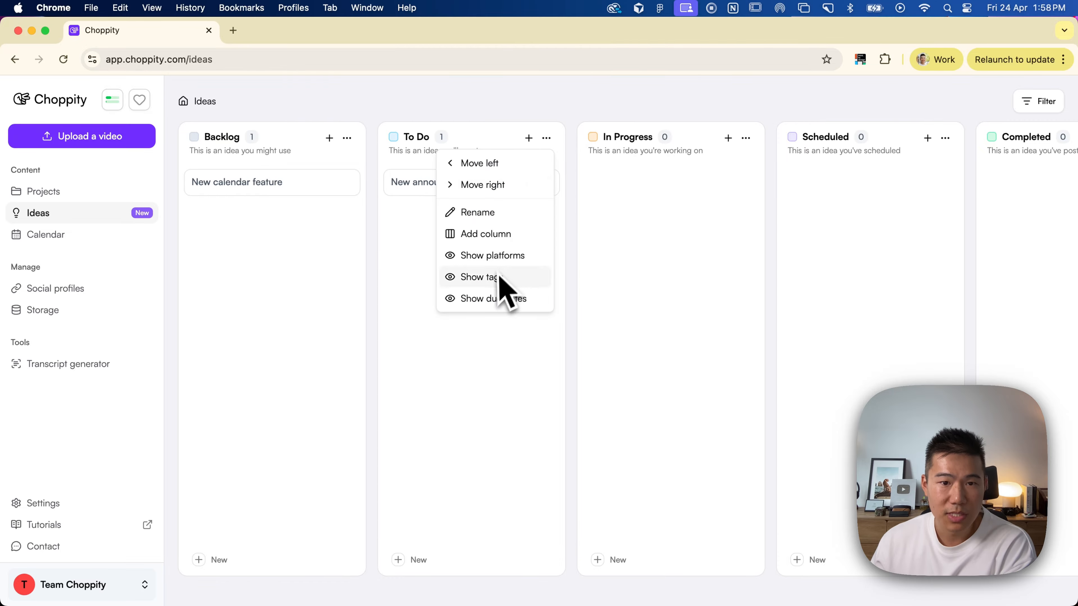
left_click(509, 277)
left_click(546, 139)
left_click(517, 298)
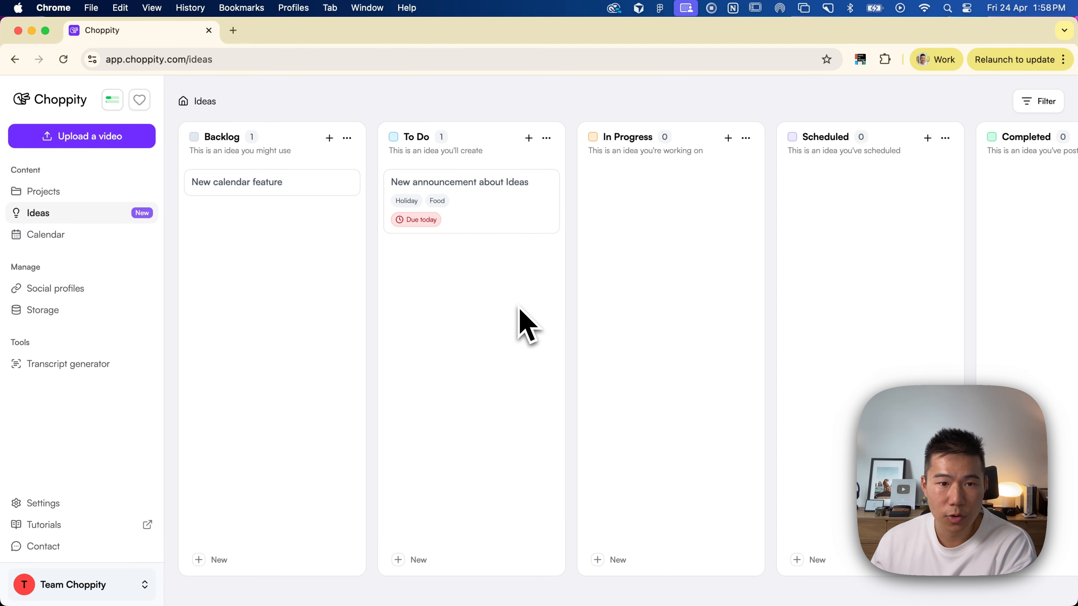
left_click(547, 139)
left_click(521, 260)
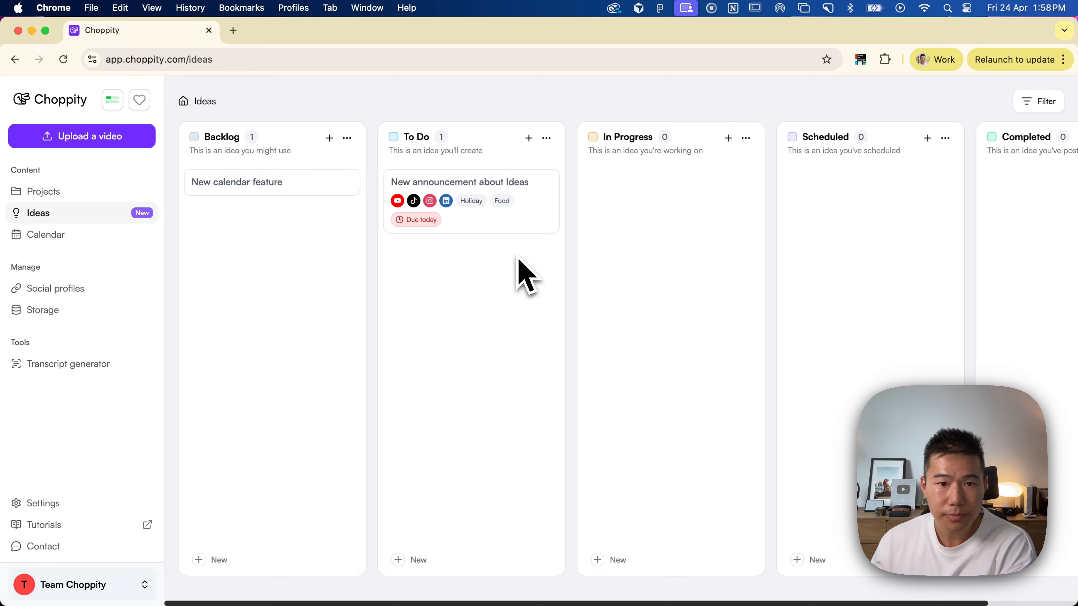
- Open the announcement idea and start creating a post from it
left_click(517, 223)
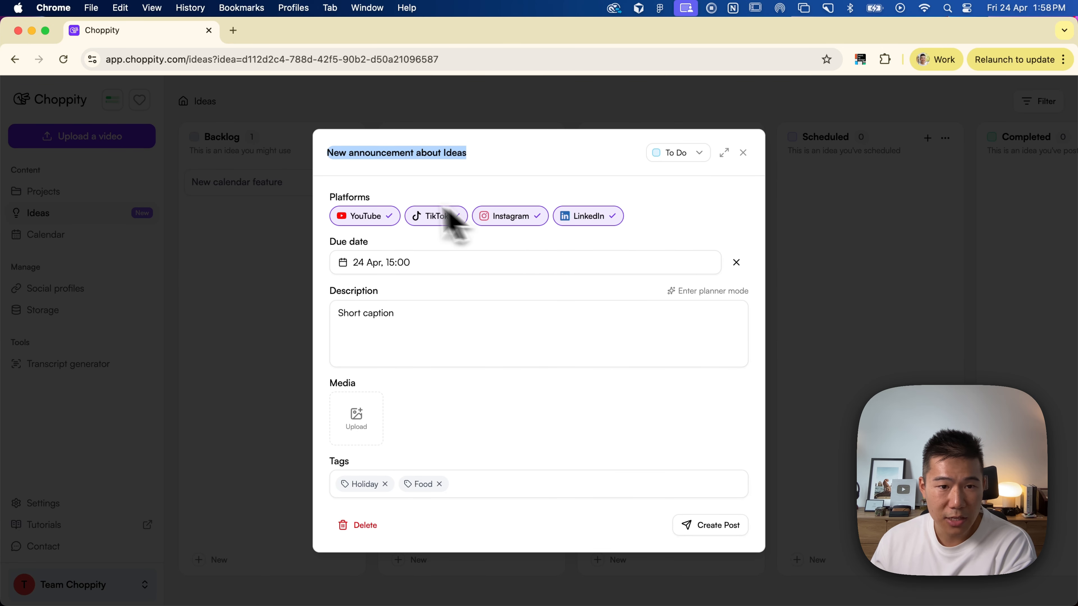
left_click(373, 430)
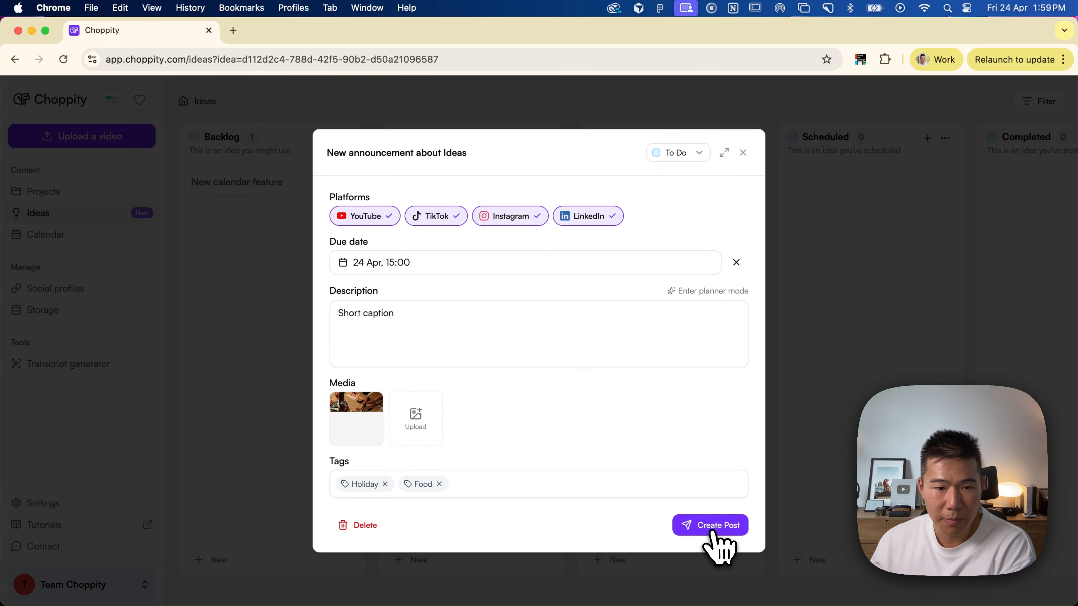
left_click(720, 537)
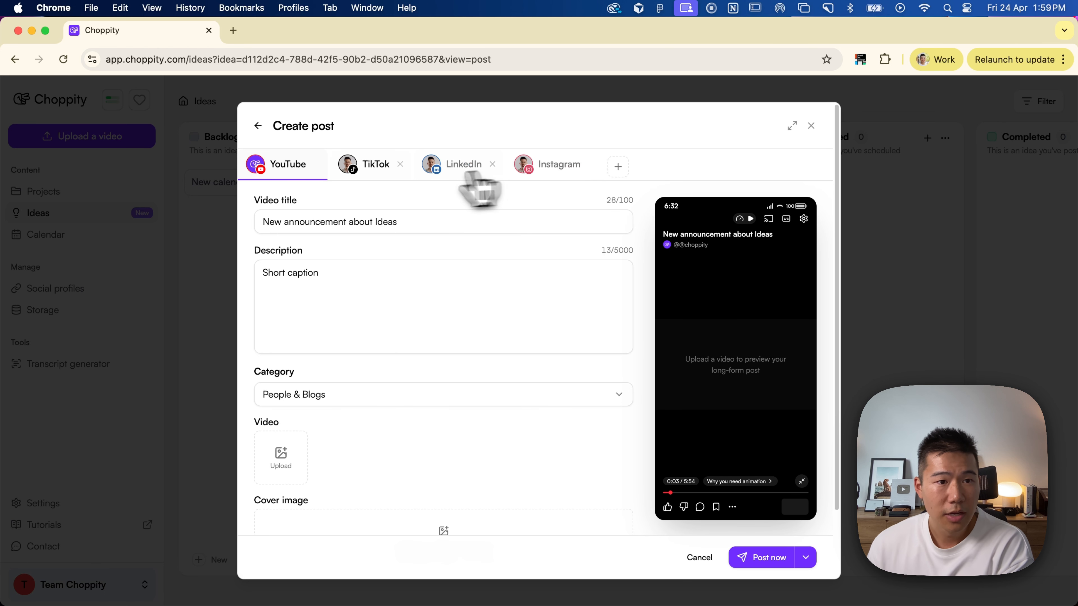
- Review the post settings on the YouTube, TikTok, LinkedIn and Instagram platform pages
scroll(293, 408, "down", 1)
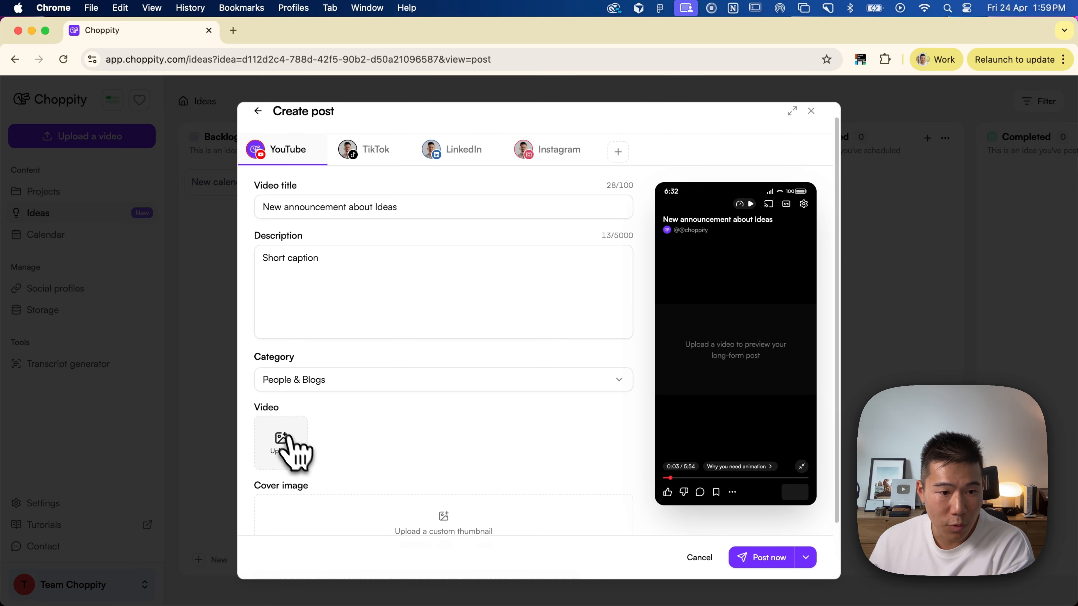
left_click(367, 150)
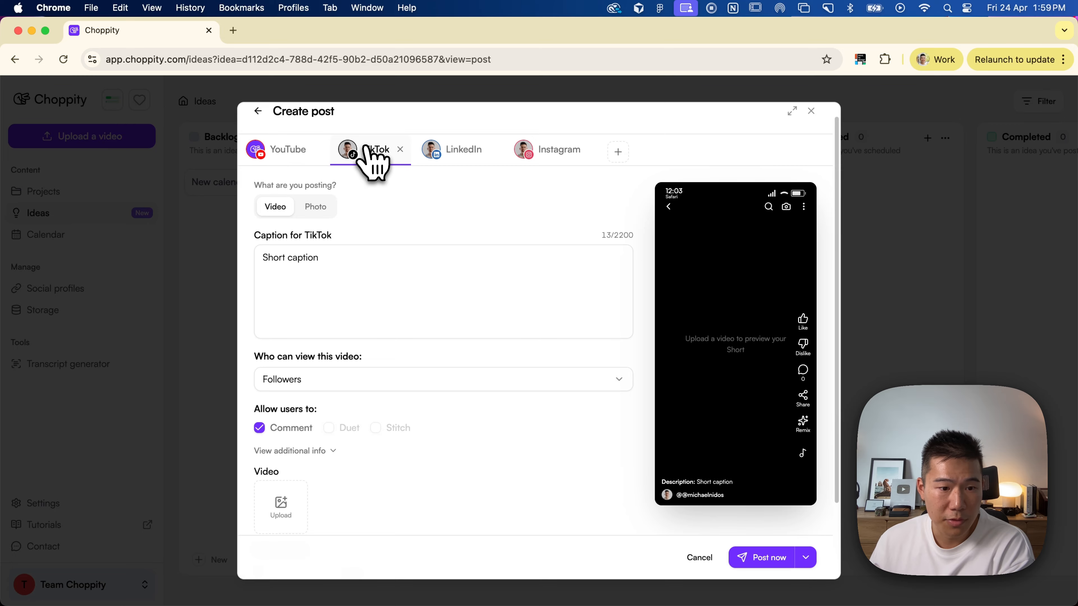
scroll(365, 255, "down", 1)
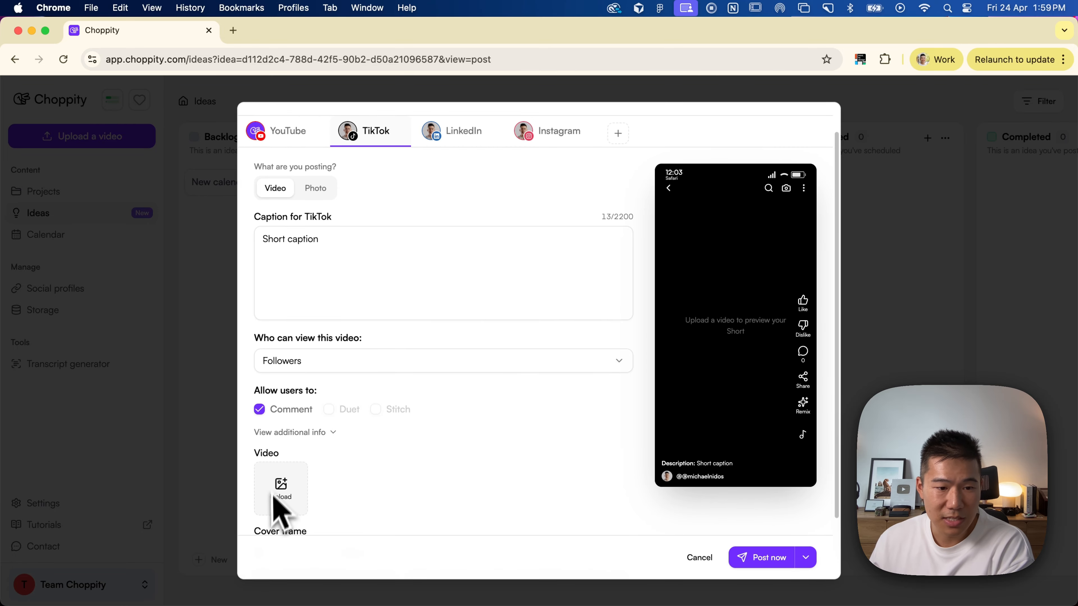
scroll(333, 477, "up", 1)
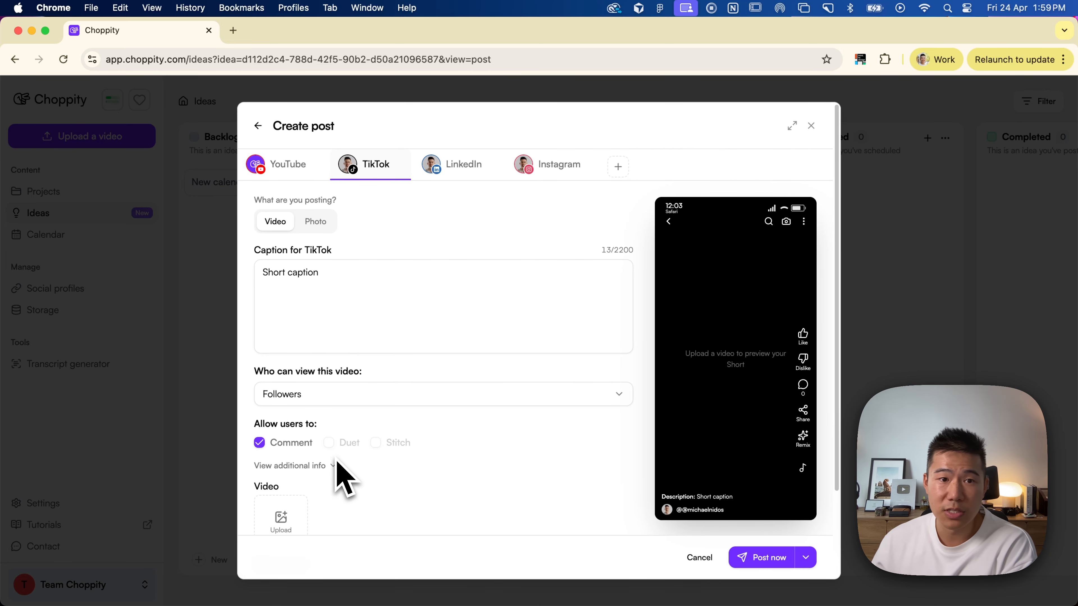
left_click(440, 166)
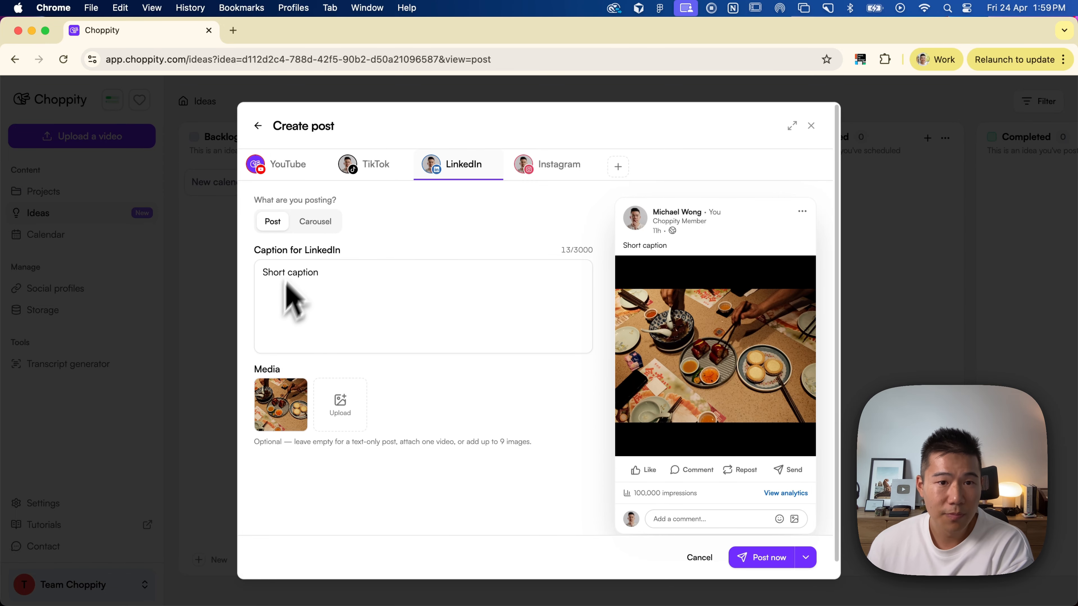
left_click(546, 169)
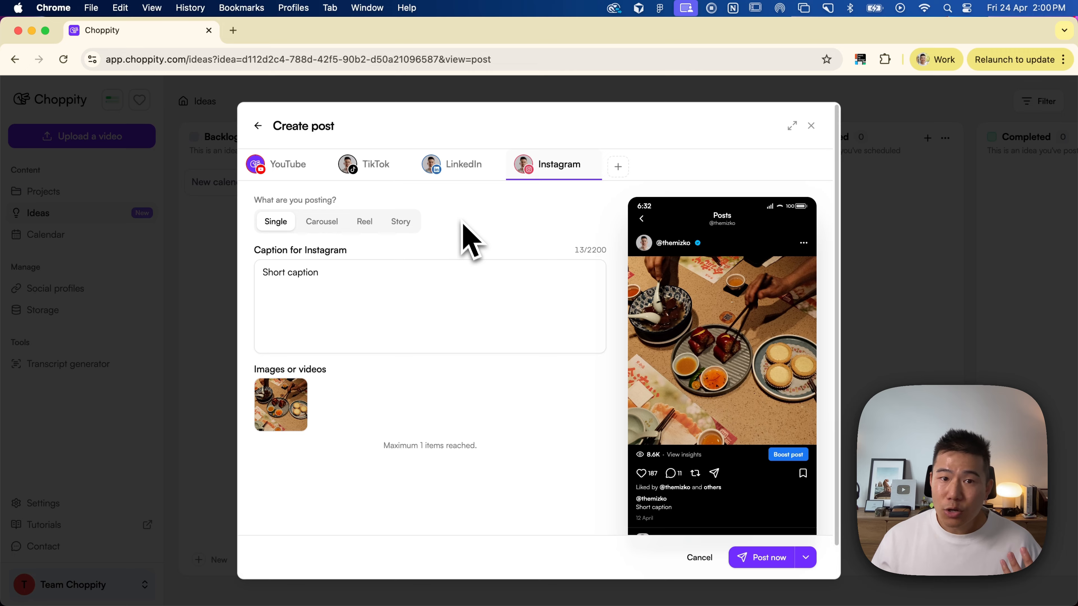
mouse_move(459, 165)
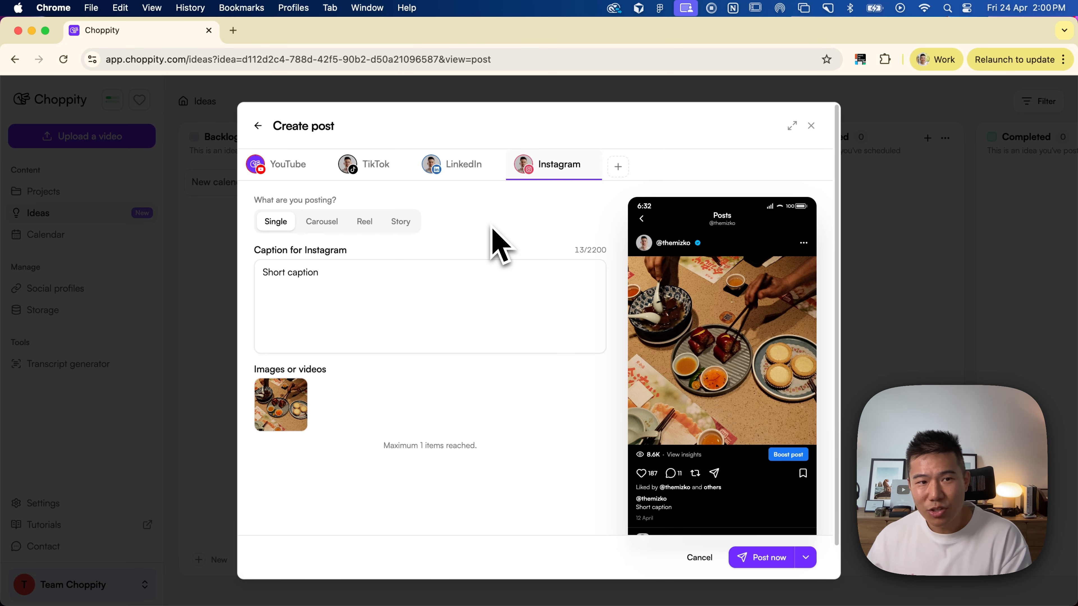
- Remove YouTube, TikTok and Instagram from the post, keeping only LinkedIn
left_click(317, 165)
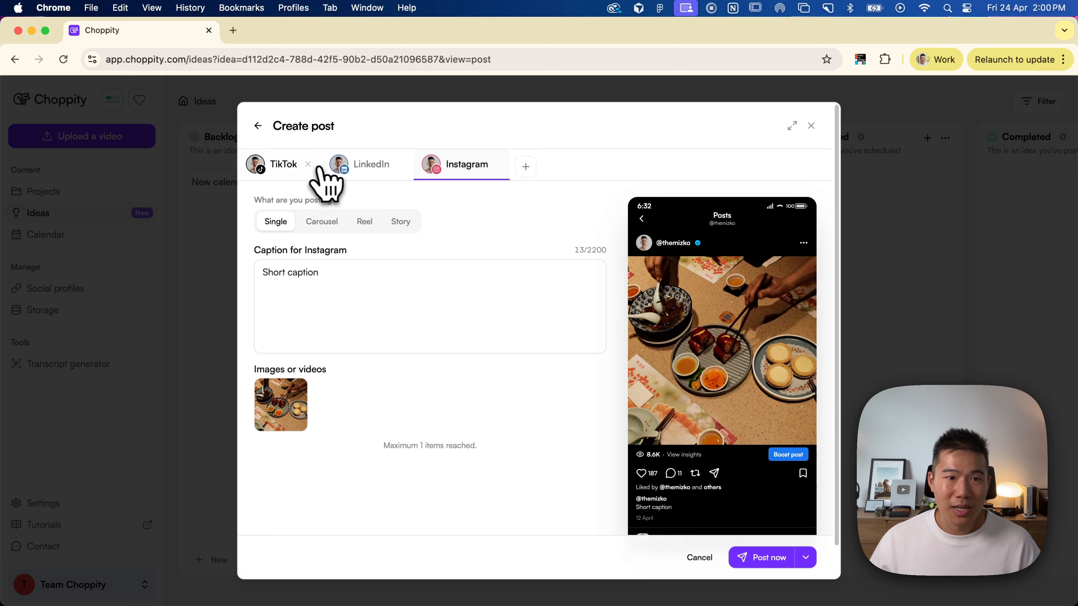
left_click(308, 164)
mouse_move(417, 167)
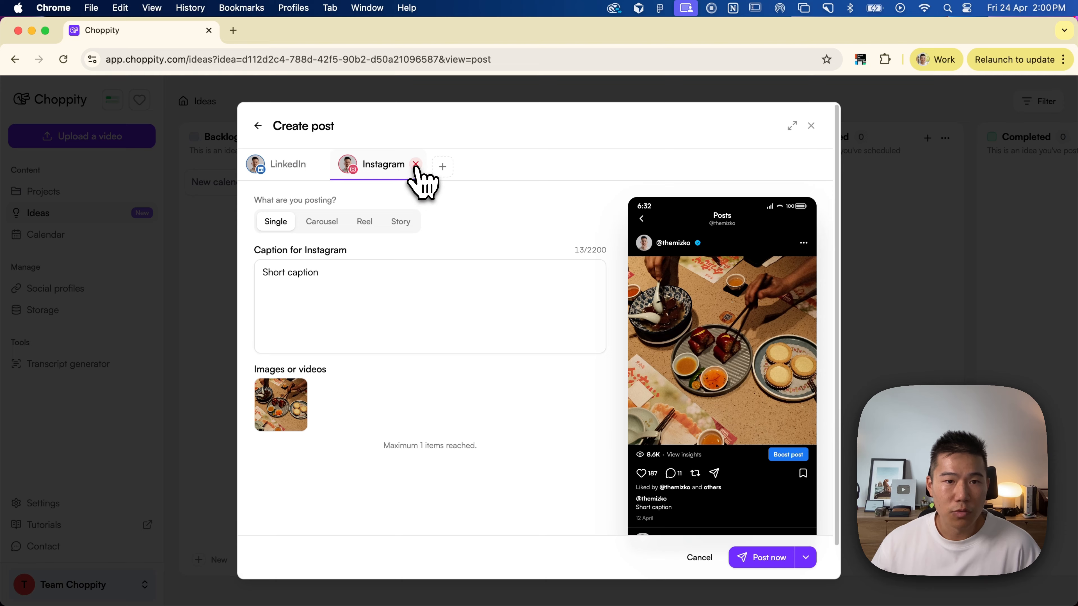
left_click(416, 165)
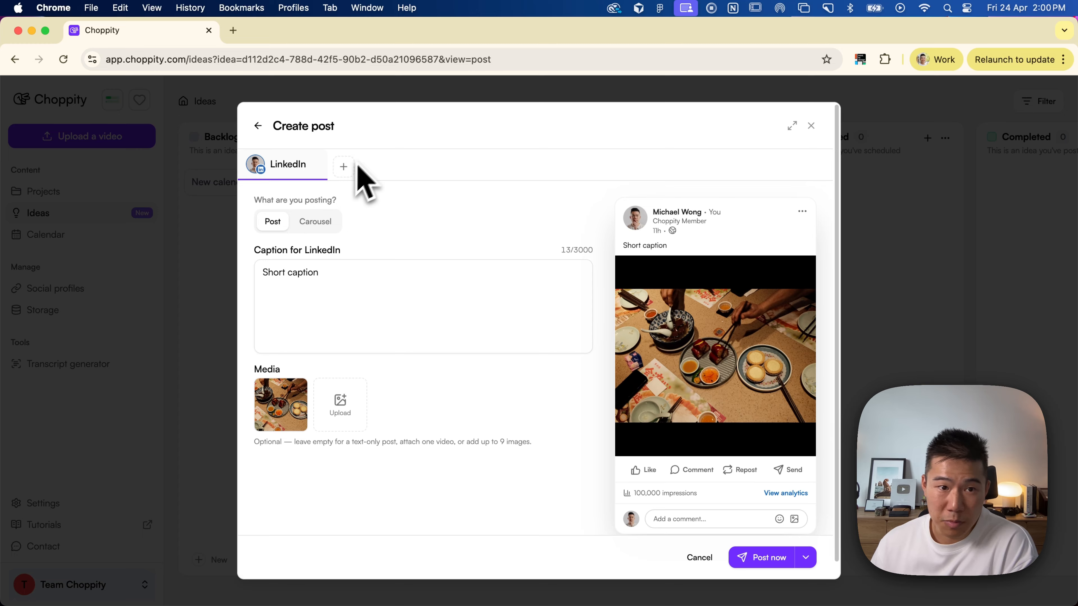
- Browse the platforms available to add and compare the LinkedIn Carousel and Post formats, ending on Post
left_click(344, 169)
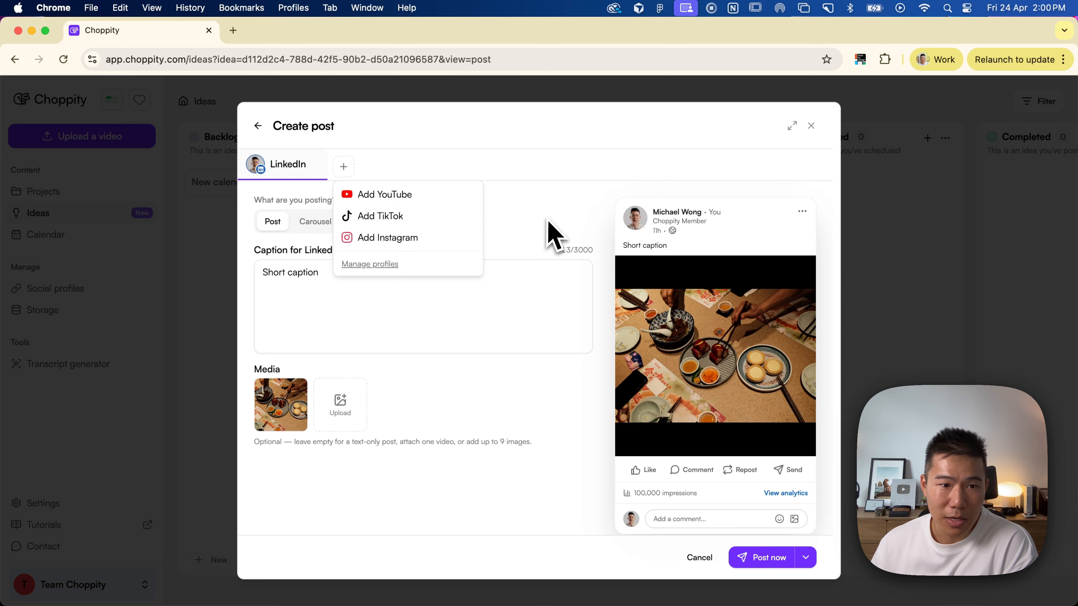
left_click(550, 235)
left_click(318, 223)
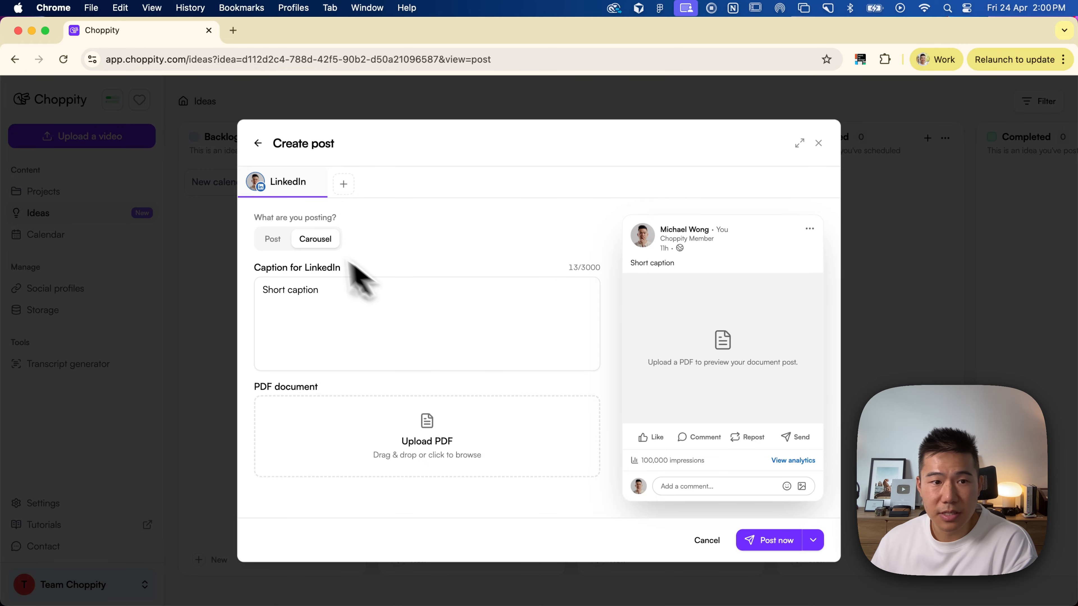
left_click(282, 240)
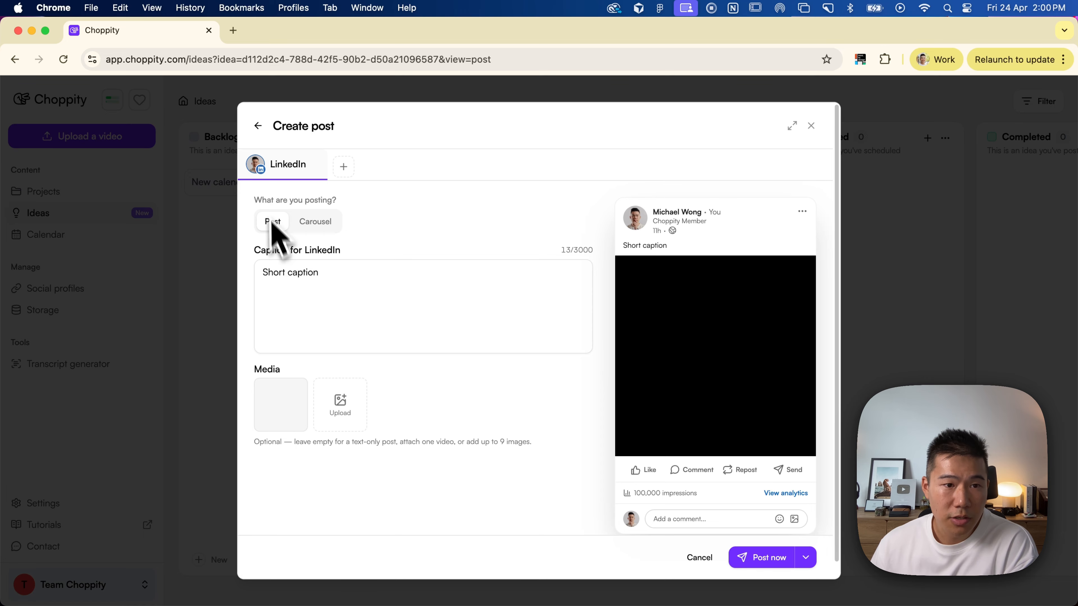
left_click(313, 223)
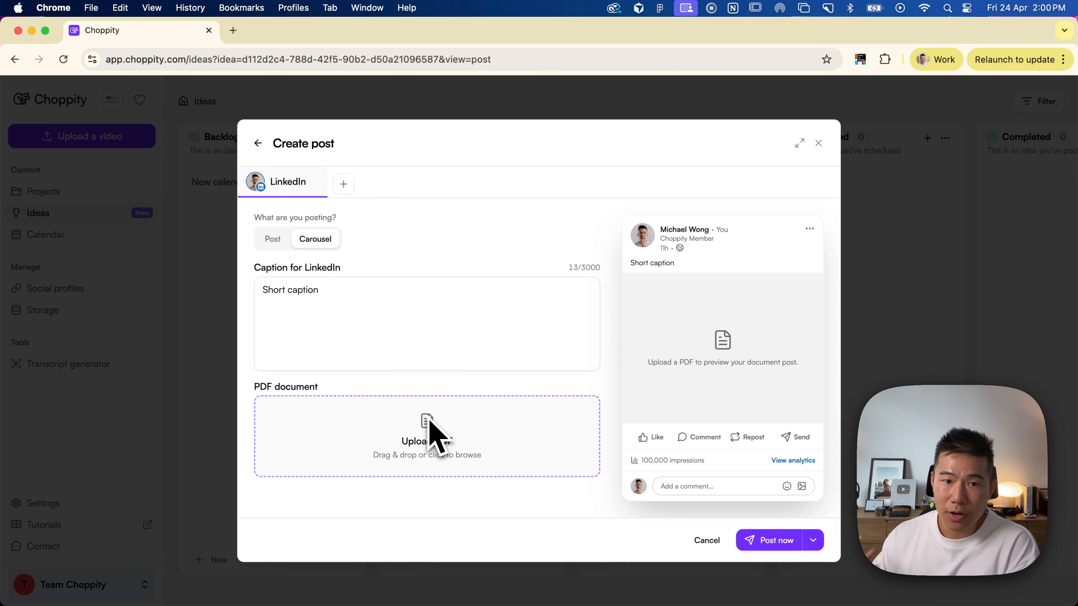
left_click(274, 240)
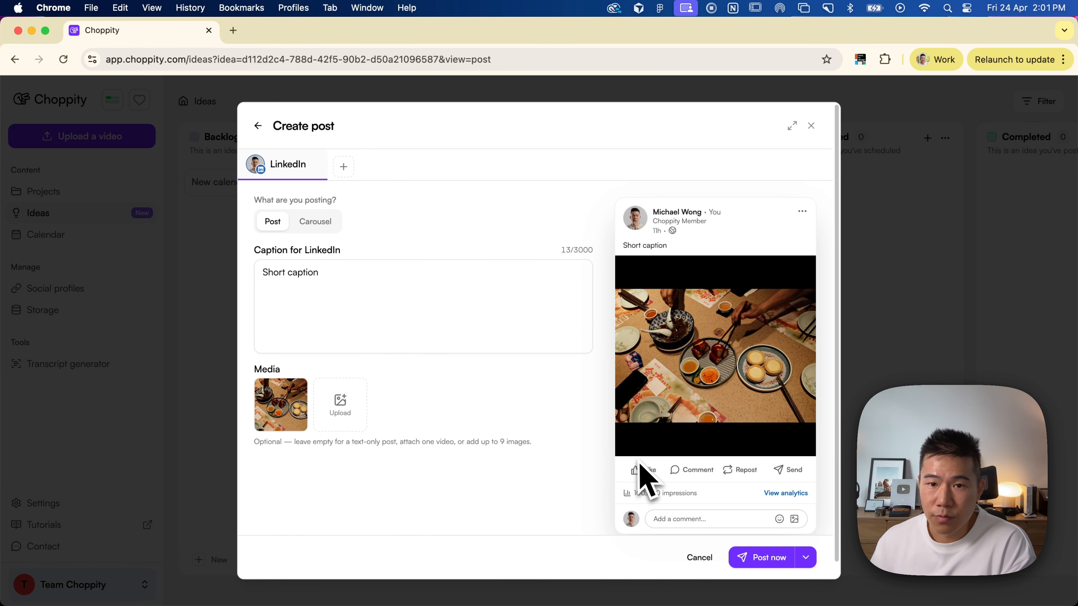
scroll(640, 457, "down", 2)
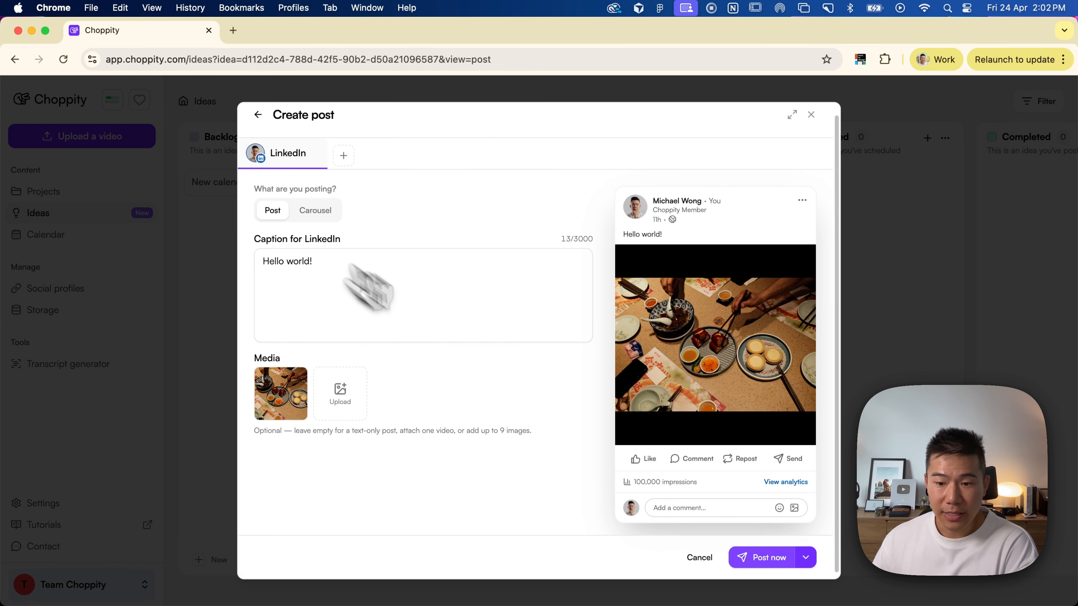
- Publish the LinkedIn post immediately and go to the calendar from the publish notification
left_click(772, 559)
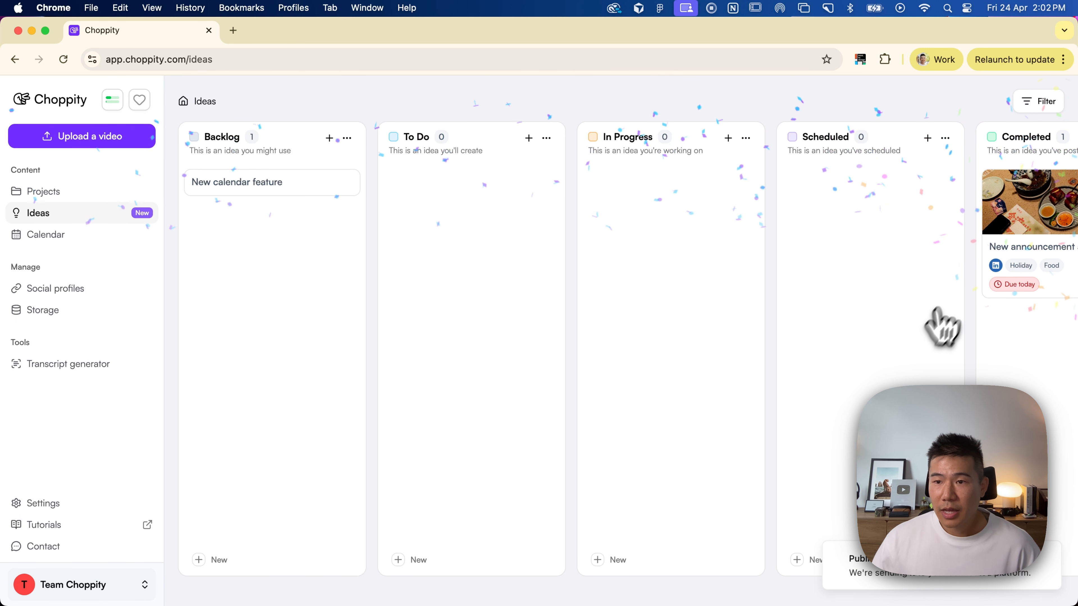
scroll(785, 288, "right", 5)
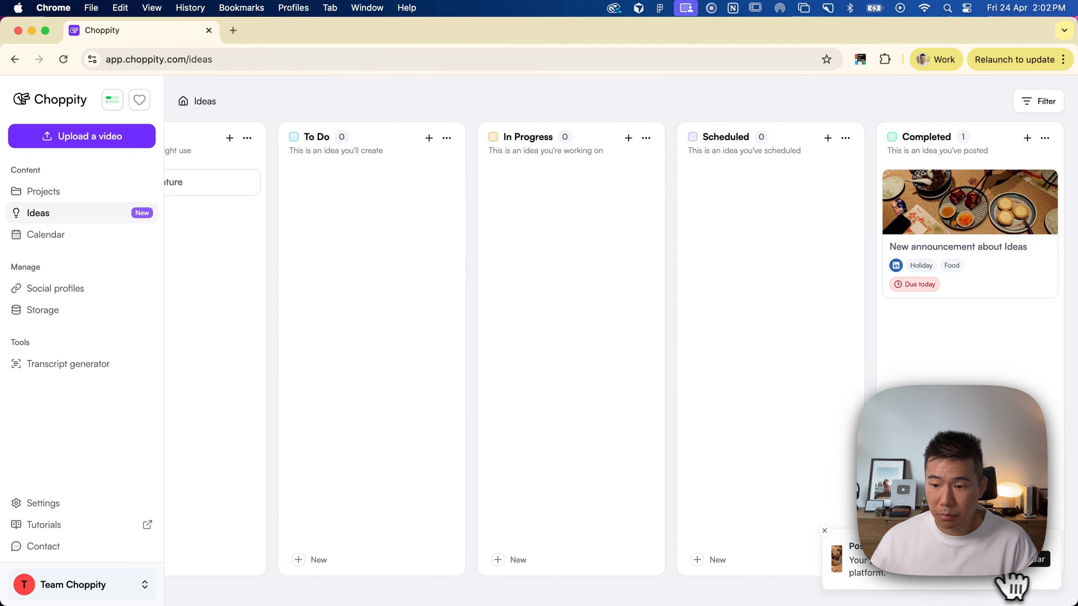
left_click(1022, 584)
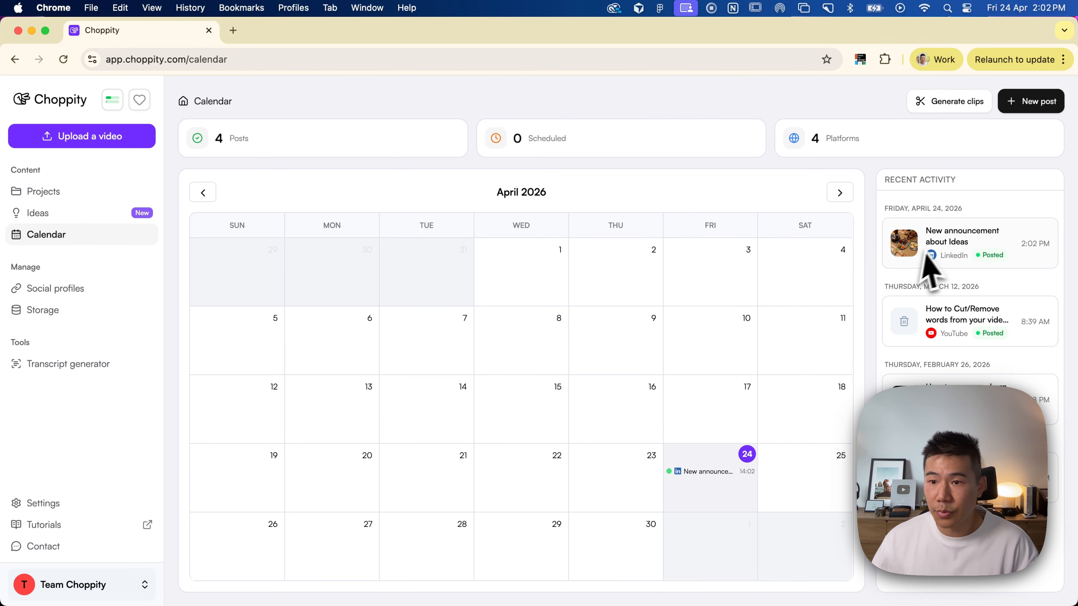
- Open the announcement post's details from recent activity and view the published post on LinkedIn
left_click(958, 247)
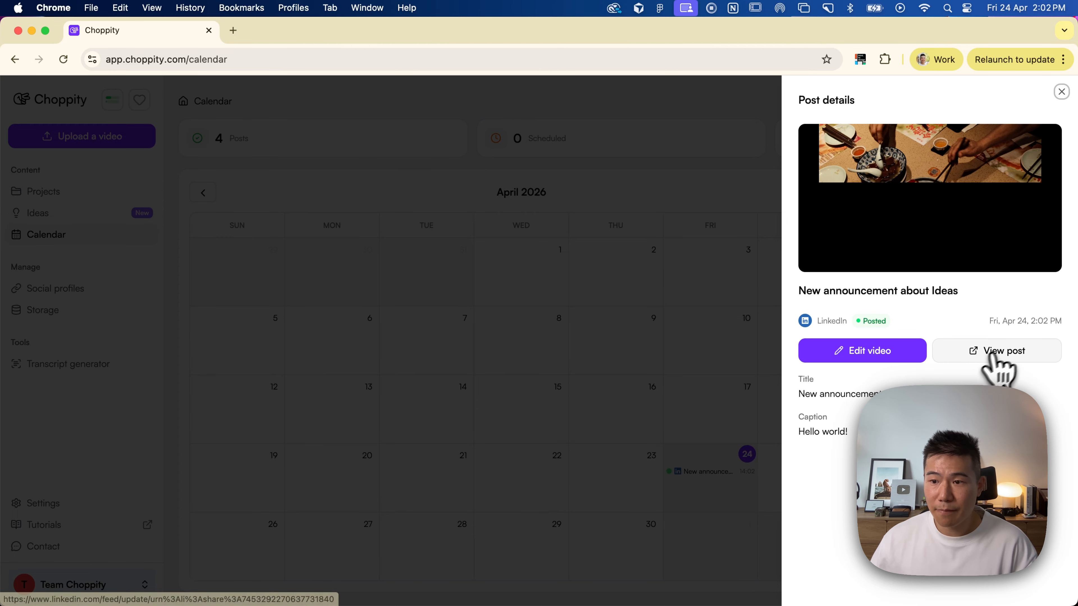
left_click(1008, 352)
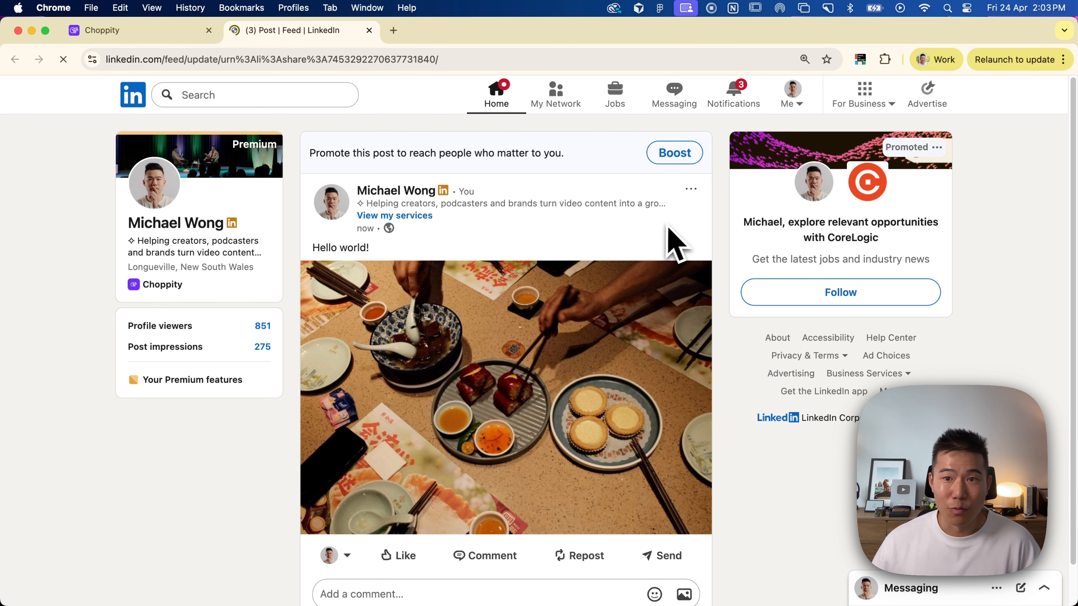
scroll(670, 225, "down", 1)
scroll(671, 225, "up", 1)
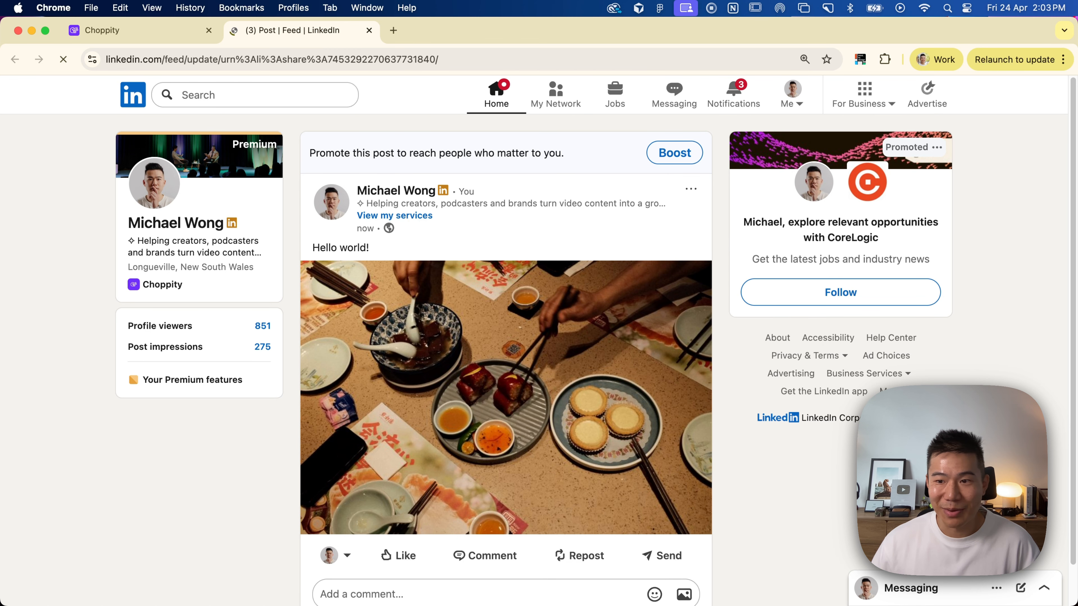
- Delete the published announcement post on LinkedIn
left_click(692, 192)
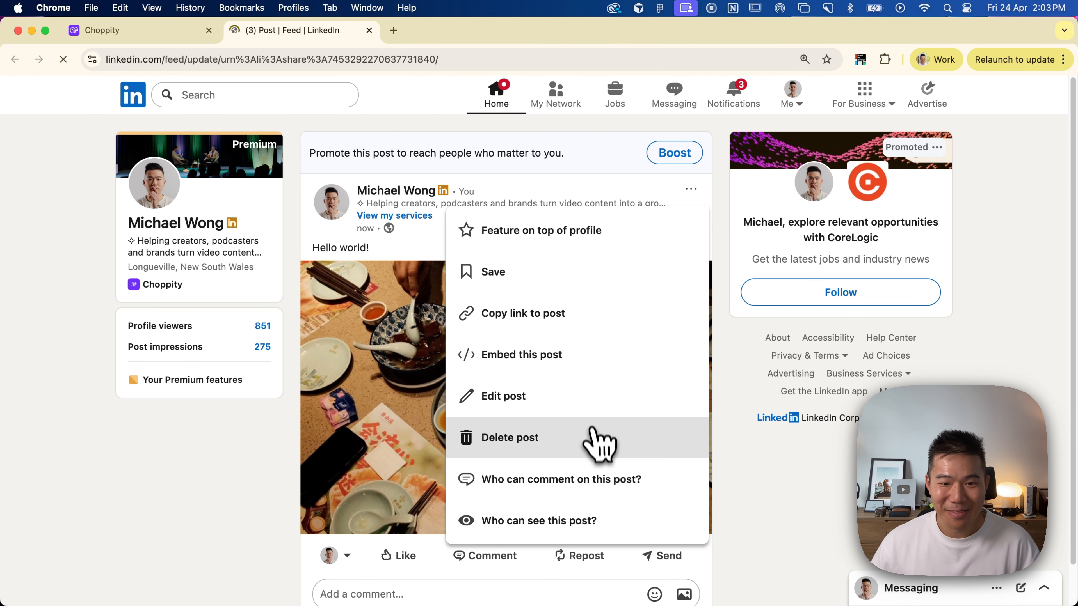
left_click(595, 438)
left_click(615, 203)
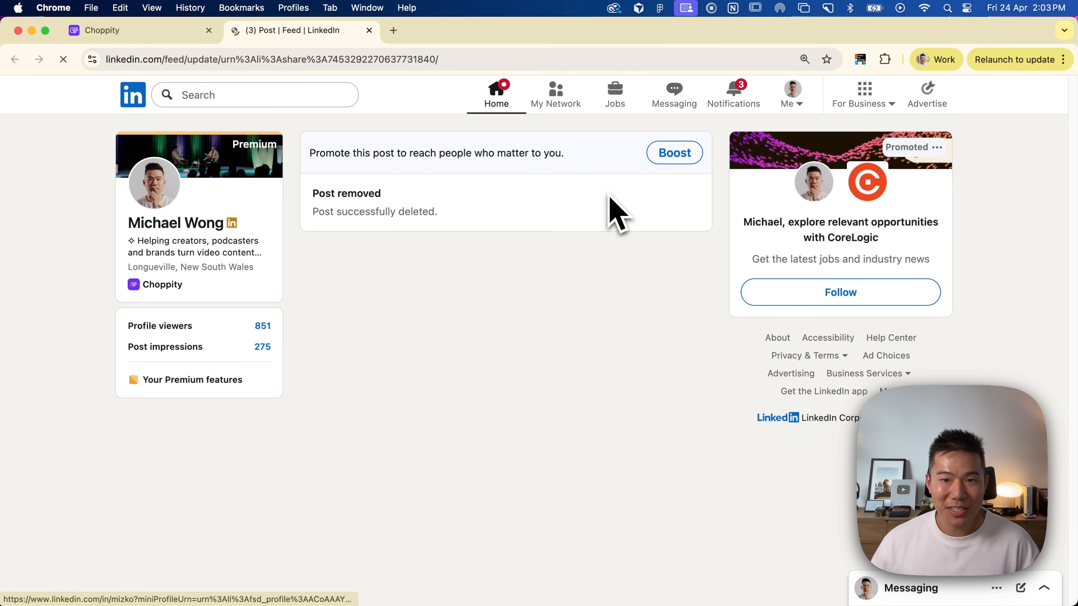
- Return to Choppity, close the post details, go back to the Ideas board and open and close its filter options
left_click(149, 31)
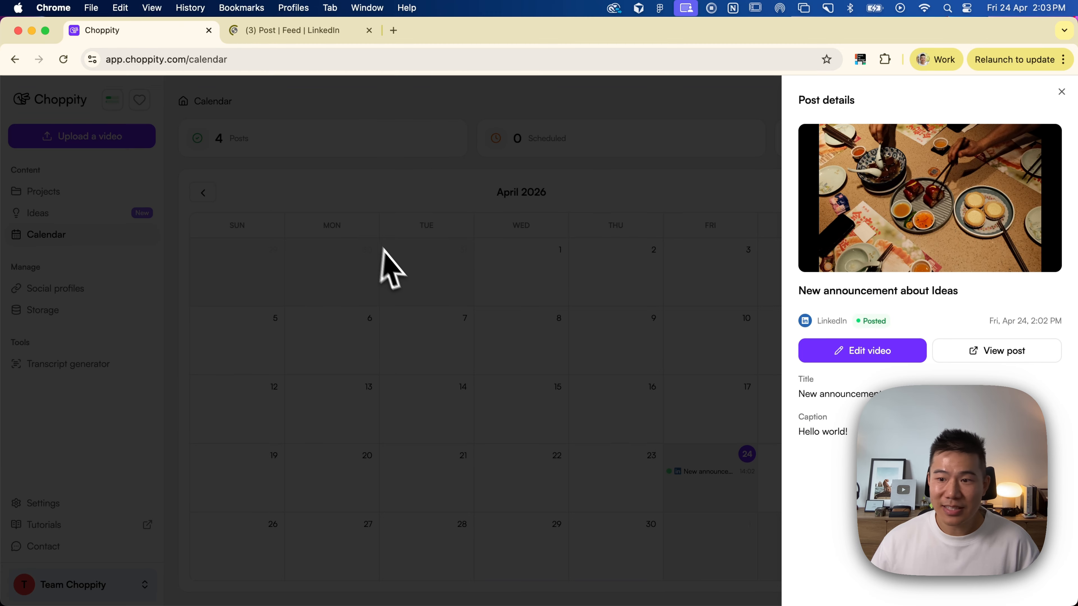
left_click(392, 269)
left_click(55, 216)
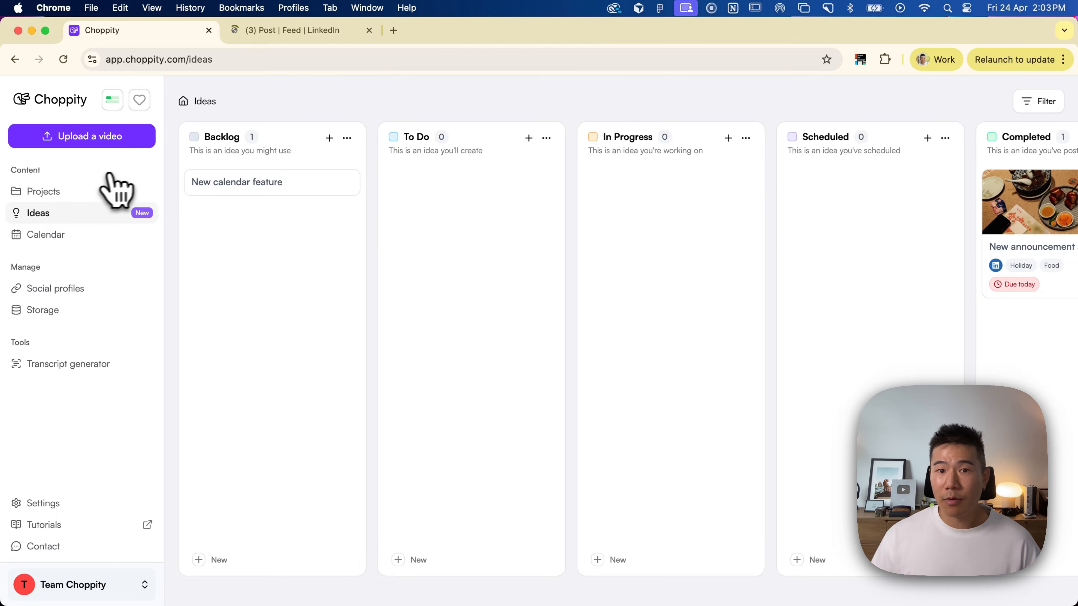
scroll(319, 238, "right", 2)
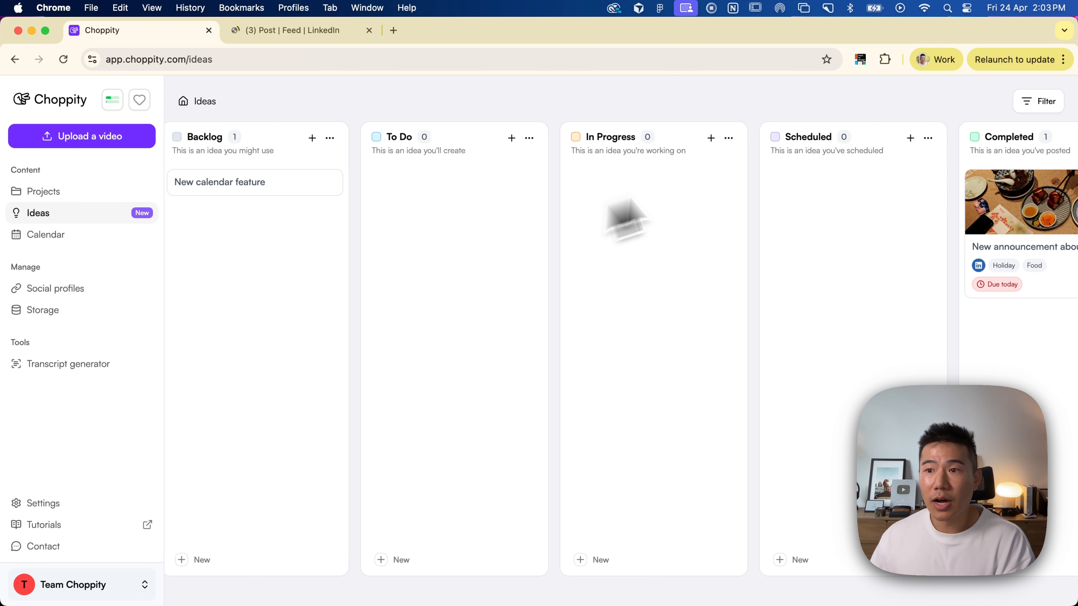
left_click(1032, 104)
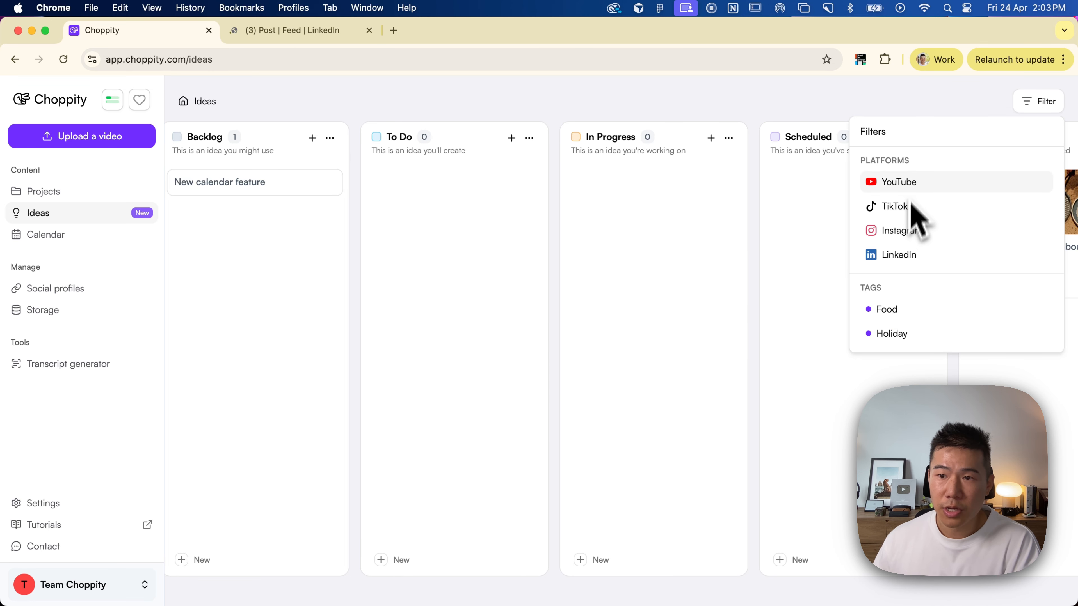
left_click(799, 109)
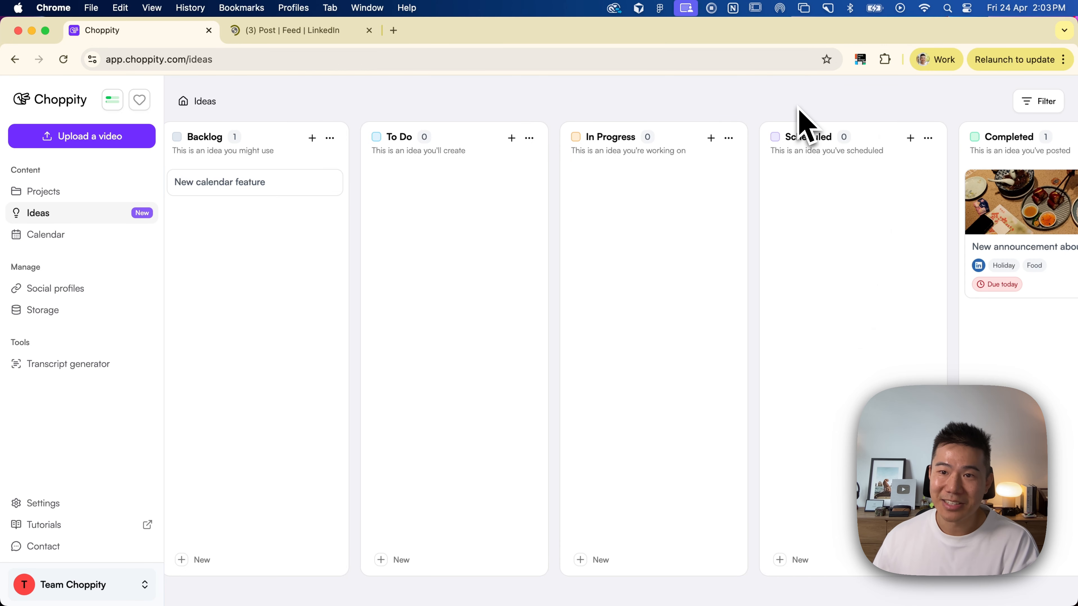